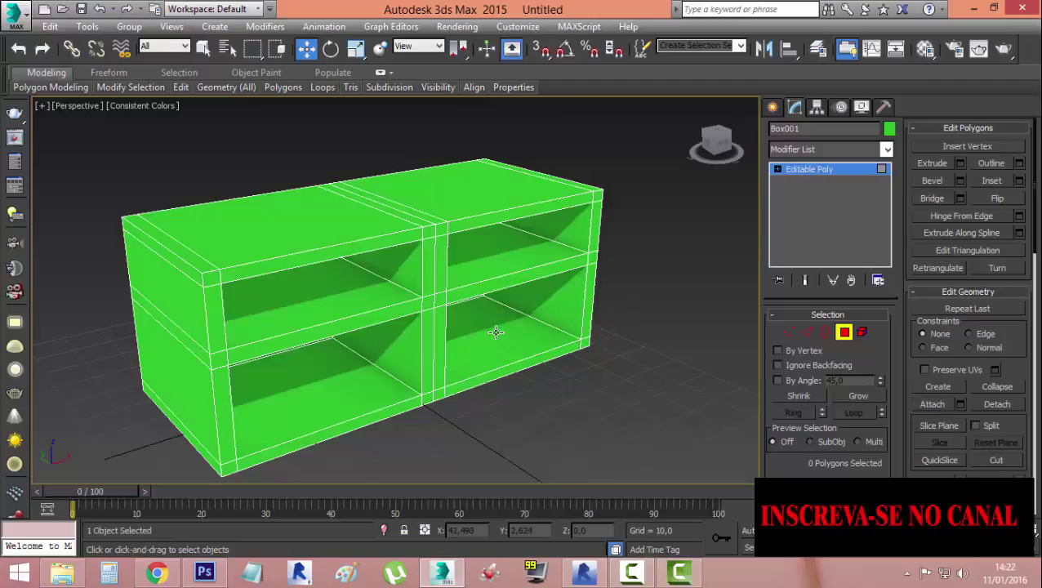
# Orbit and zoom around the shelf unit to inspect its top and back
pyautogui.moveTo(495, 333)
pyautogui.keyDown('alt'); pyautogui.mouseDown(button='middle')
pyautogui.moveTo(659, 375)
pyautogui.moveTo(425, 312)
pyautogui.moveTo(500, 304)
pyautogui.moveTo(560, 371)
pyautogui.moveTo(439, 293)
pyautogui.moveTo(310, 280)
pyautogui.moveTo(275, 290)
pyautogui.moveTo(571, 440)
pyautogui.moveTo(214, 376)
pyautogui.moveTo(262, 284)
pyautogui.mouseUp(button='middle'); pyautogui.keyUp('alt')
pyautogui.moveTo(448, 287)
pyautogui.keyDown('alt'); pyautogui.mouseDown(button='middle')
pyautogui.moveTo(422, 288)
pyautogui.moveTo(454, 277)
pyautogui.moveTo(454, 303)
pyautogui.moveTo(285, 296)
pyautogui.mouseUp(button='middle'); pyautogui.keyUp('alt')
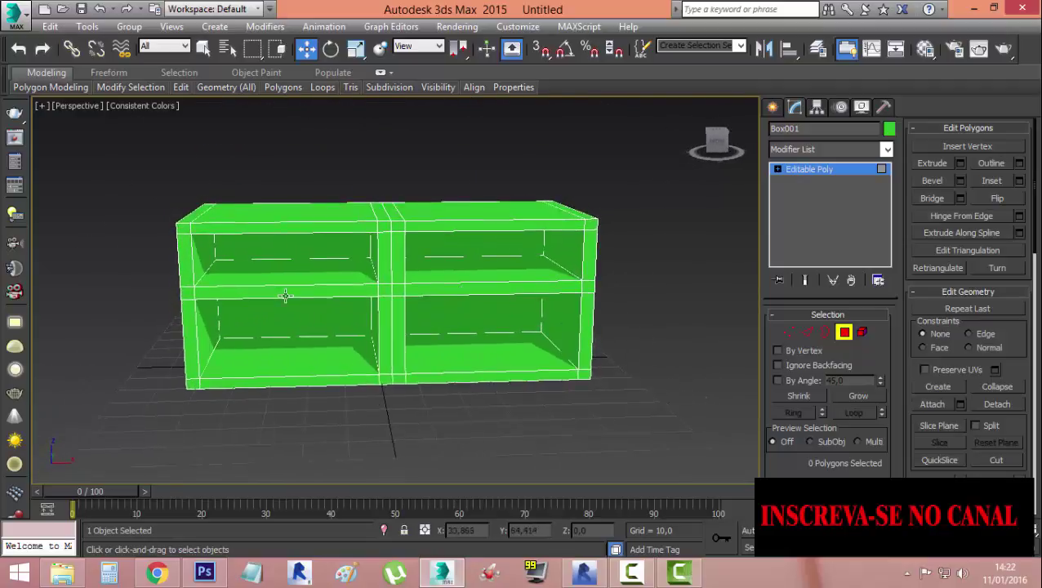
pyautogui.scroll(5, 242, 230)
pyautogui.moveTo(242, 230)
pyautogui.keyDown('alt'); pyautogui.mouseDown(button='middle')
pyautogui.moveTo(289, 267)
pyautogui.moveTo(344, 252)
pyautogui.moveTo(304, 279)
pyautogui.moveTo(252, 276)
pyautogui.moveTo(337, 255)
pyautogui.moveTo(348, 226)
pyautogui.moveTo(295, 226)
pyautogui.moveTo(299, 248)
pyautogui.mouseUp(button='middle'); pyautogui.keyUp('alt')
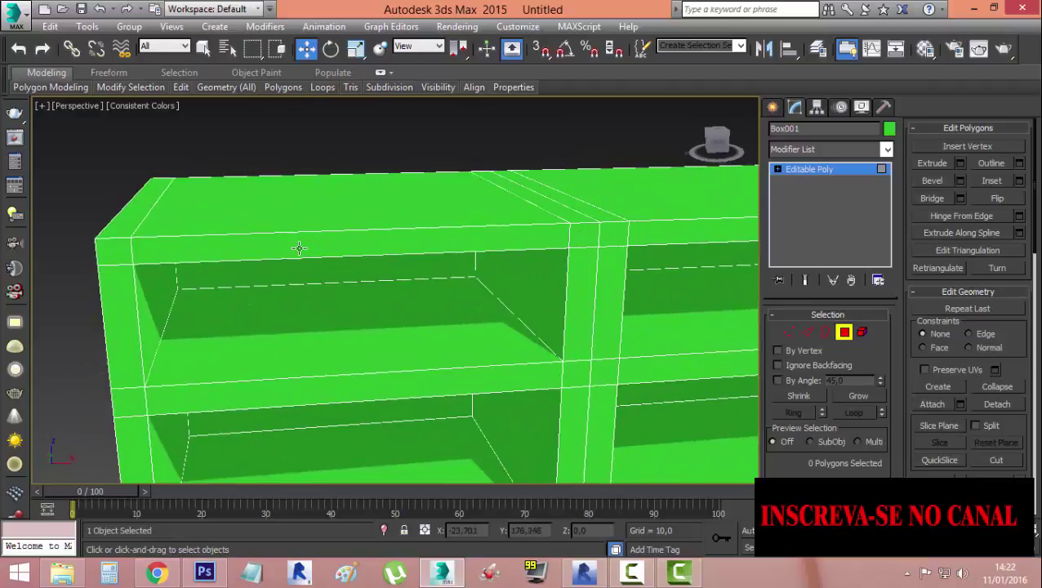
pyautogui.scroll(-5, 299, 248)
pyautogui.scroll(6, 306, 260)
pyautogui.scroll(2, 309, 265)
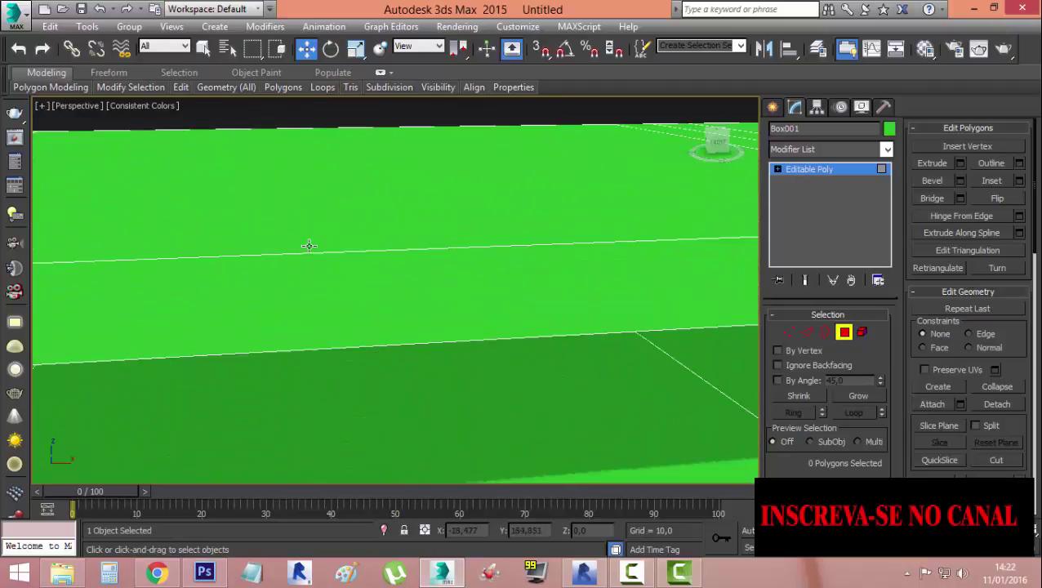
pyautogui.moveTo(298, 315)
pyautogui.keyDown('alt'); pyautogui.mouseDown(button='middle')
pyautogui.moveTo(422, 285)
pyautogui.moveTo(255, 303)
pyautogui.moveTo(421, 347)
pyautogui.moveTo(246, 342)
pyautogui.moveTo(388, 356)
pyautogui.moveTo(446, 336)
pyautogui.mouseUp(button='middle'); pyautogui.keyUp('alt')
pyautogui.scroll(-2, 449, 340)
pyautogui.scroll(-2, 455, 347)
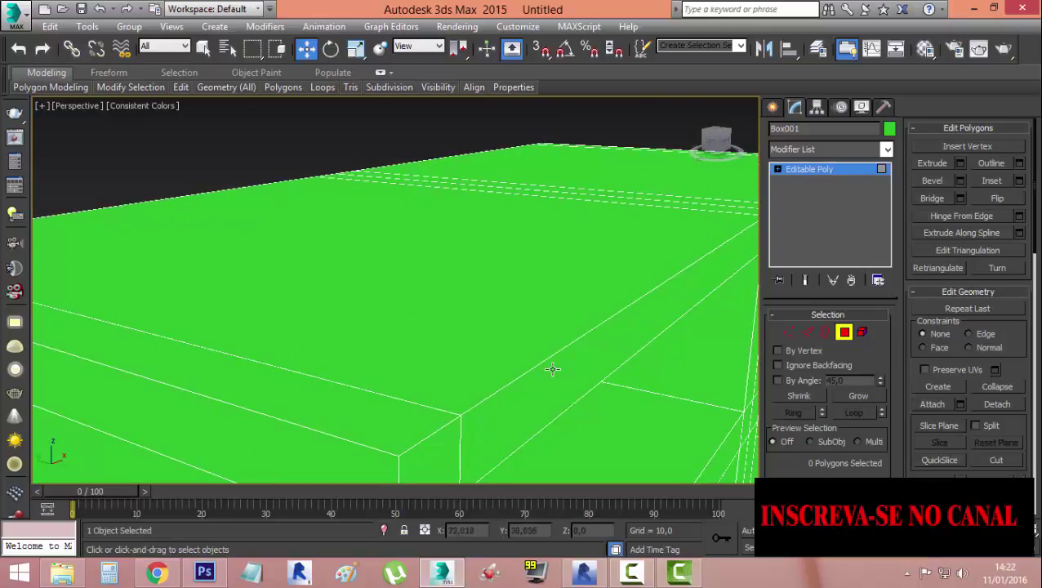
pyautogui.scroll(3, 511, 304)
pyautogui.moveTo(526, 318)
pyautogui.keyDown('alt'); pyautogui.mouseDown(button='middle')
pyautogui.moveTo(437, 314)
pyautogui.moveTo(469, 291)
pyautogui.mouseUp(button='middle'); pyautogui.keyUp('alt')
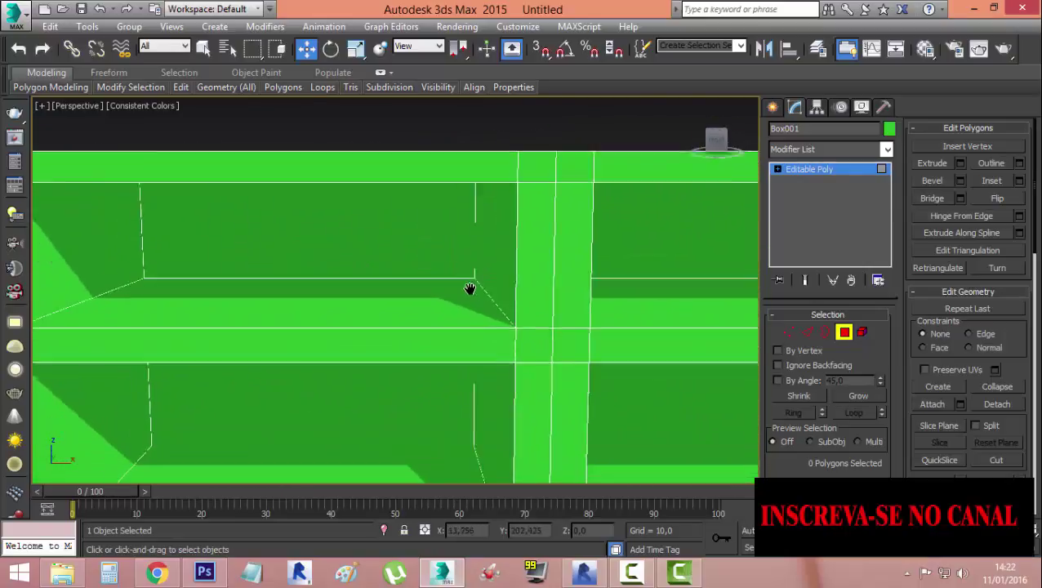
pyautogui.scroll(-5, 482, 278)
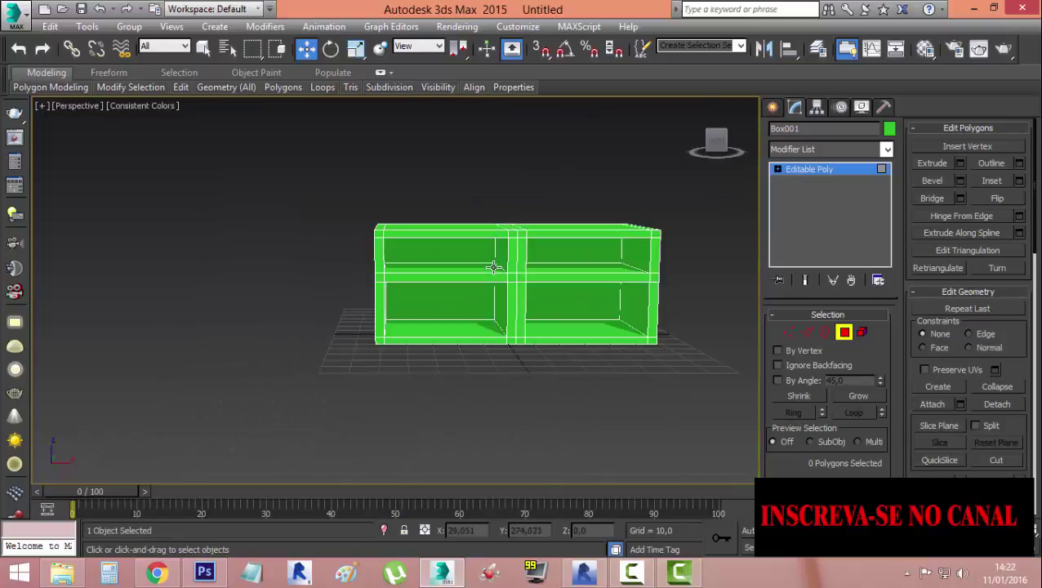
# At Edge level, marquee-select the left-section edges and ring the top-left corner edge
pyautogui.click(807, 332)
pyautogui.moveTo(552, 282)
pyautogui.mouseDown(button='middle')
pyautogui.moveTo(515, 300)
pyautogui.moveTo(441, 280)
pyautogui.mouseUp(button='middle')
pyautogui.moveTo(382, 360); pyautogui.dragTo(381, 362)
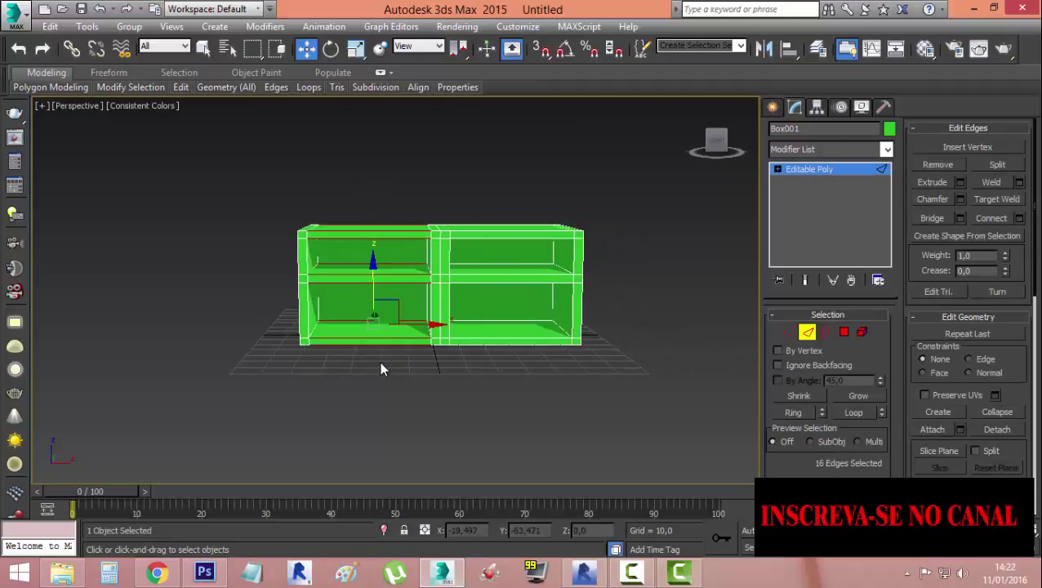
pyautogui.scroll(5, 304, 238)
pyautogui.moveTo(333, 219)
pyautogui.mouseDown(button='middle')
pyautogui.moveTo(398, 200)
pyautogui.moveTo(374, 206)
pyautogui.mouseUp(button='middle')
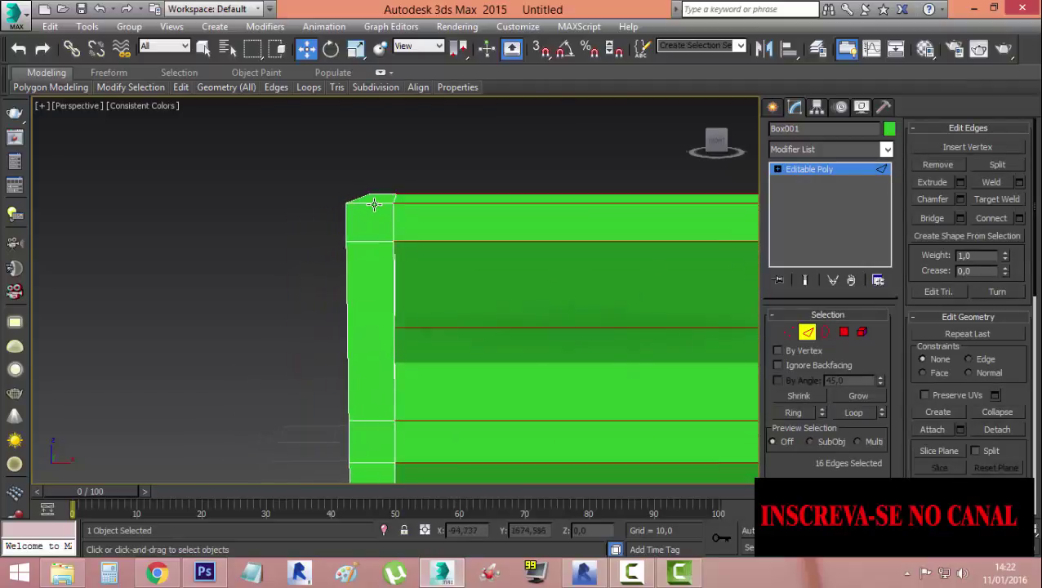
pyautogui.keyDown('ctrl'); pyautogui.click(373, 204); pyautogui.keyUp('ctrl')
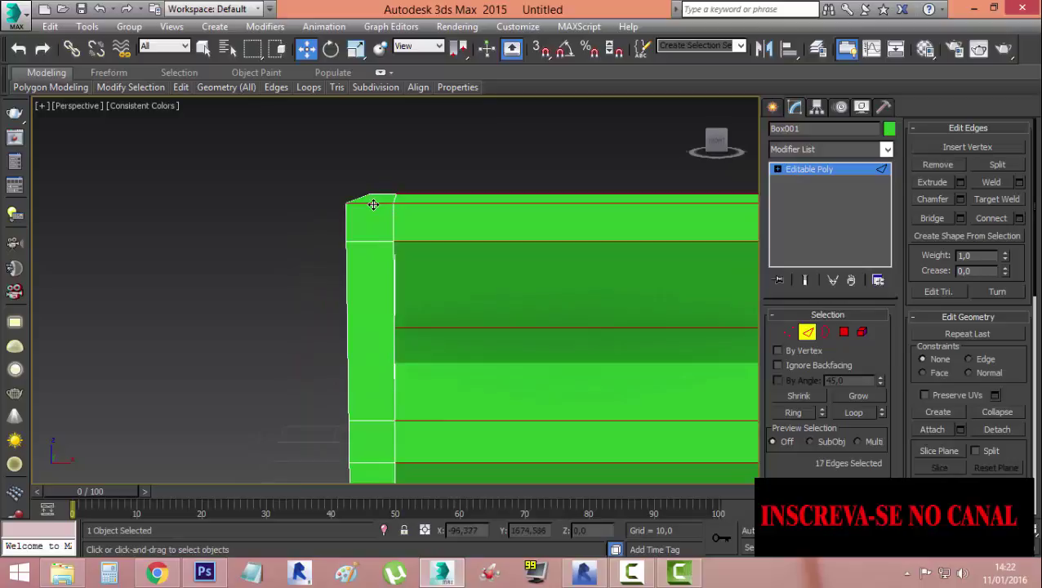
pyautogui.click(793, 413)
pyautogui.scroll(-1, 360, 375)
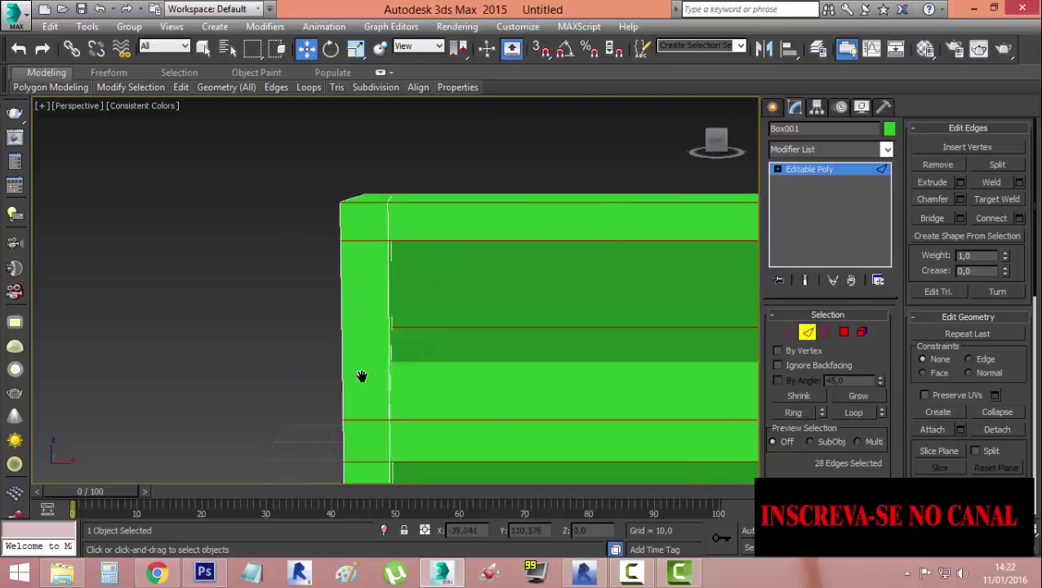
pyautogui.scroll(-4, 229, 305)
pyautogui.scroll(-2, 229, 304)
# Ring two more top edges, restoring the 52-edge selection after an accidental clear
pyautogui.moveTo(220, 315)
pyautogui.keyDown('alt'); pyautogui.mouseDown(button='middle')
pyautogui.moveTo(298, 352)
pyautogui.moveTo(460, 321)
pyautogui.moveTo(484, 291)
pyautogui.moveTo(302, 360)
pyautogui.moveTo(245, 326)
pyautogui.mouseUp(button='middle'); pyautogui.keyUp('alt')
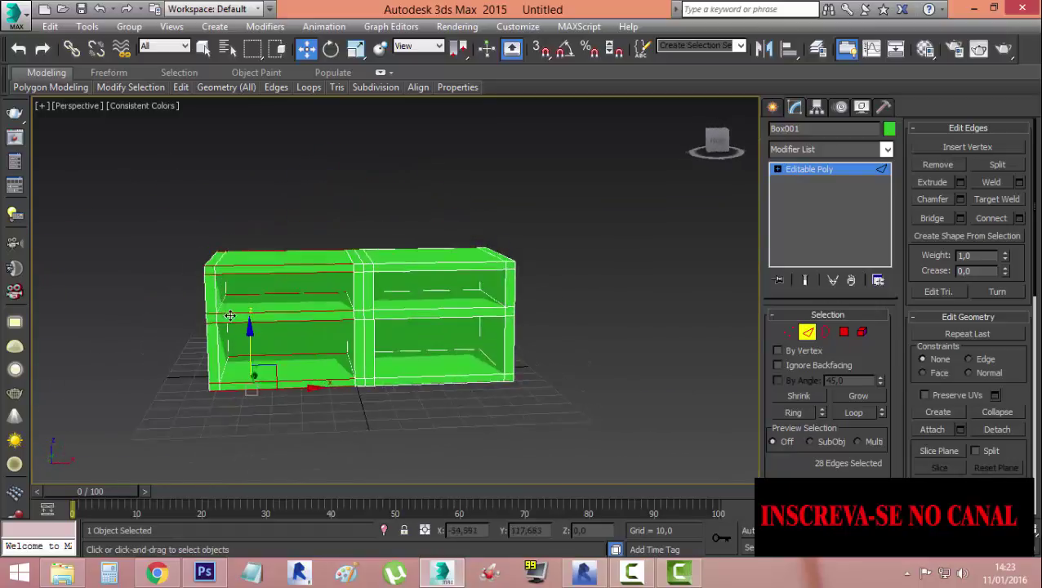
pyautogui.scroll(3, 318, 251)
pyautogui.scroll(3, 319, 251)
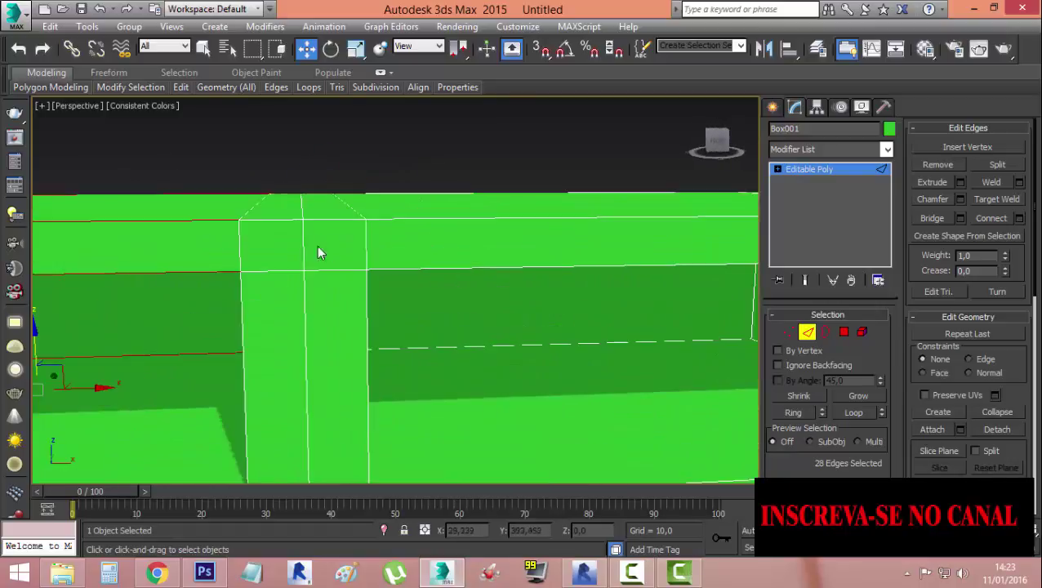
pyautogui.keyDown('ctrl'); pyautogui.click(272, 222); pyautogui.keyUp('ctrl')
pyautogui.click(804, 413)
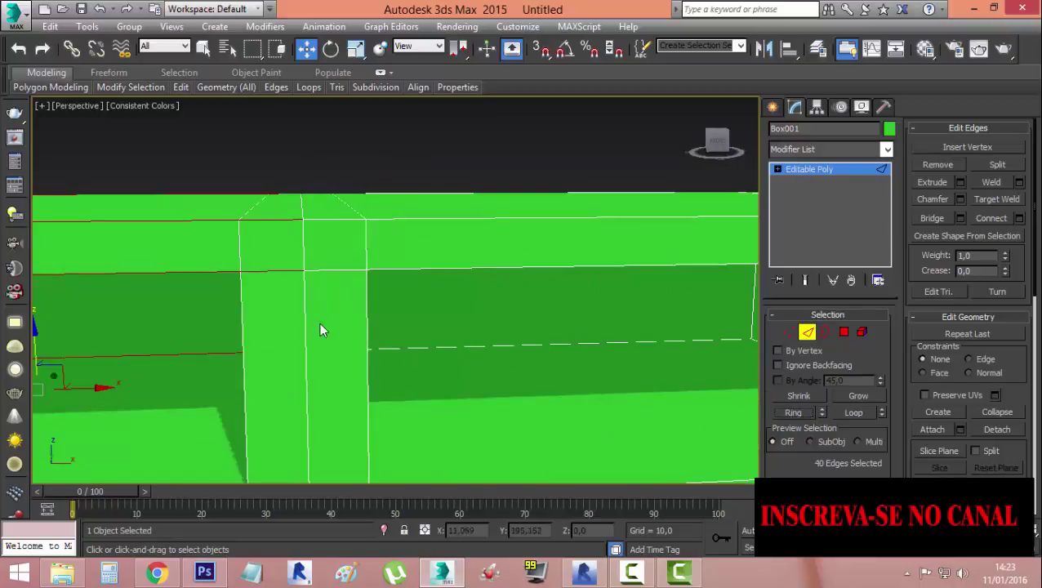
pyautogui.keyDown('ctrl'); pyautogui.click(333, 220); pyautogui.keyUp('ctrl')
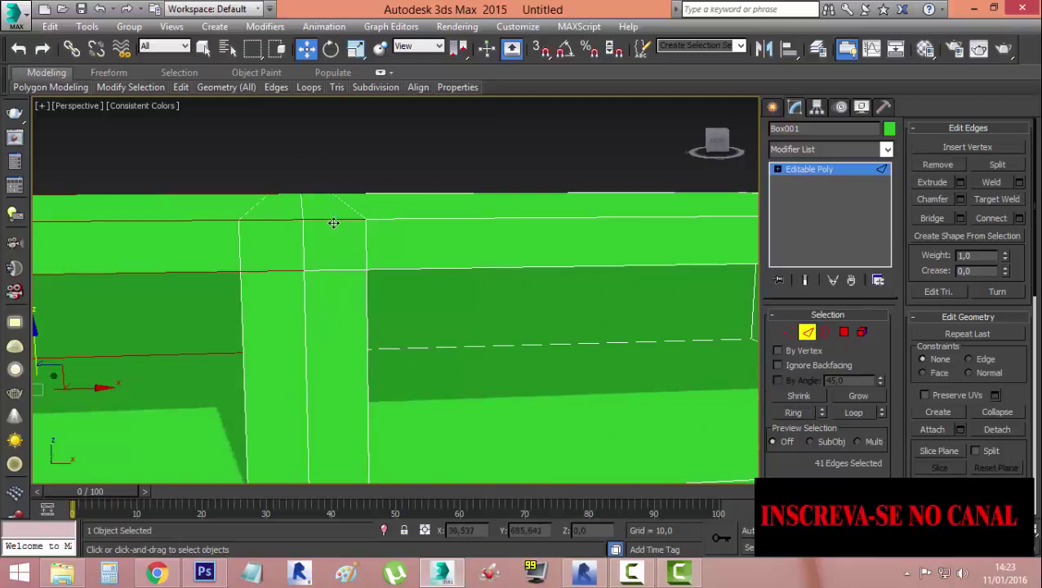
pyautogui.click(793, 414)
pyautogui.scroll(-3, 283, 294)
pyautogui.scroll(-2, 292, 297)
pyautogui.click(304, 224)
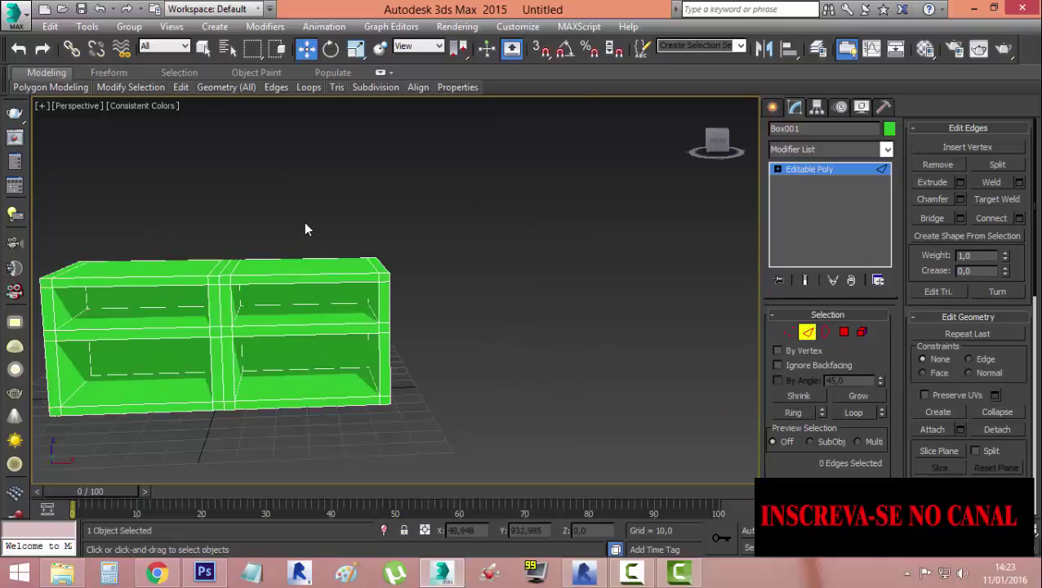
pyautogui.hotkey('ctrl', 'z')
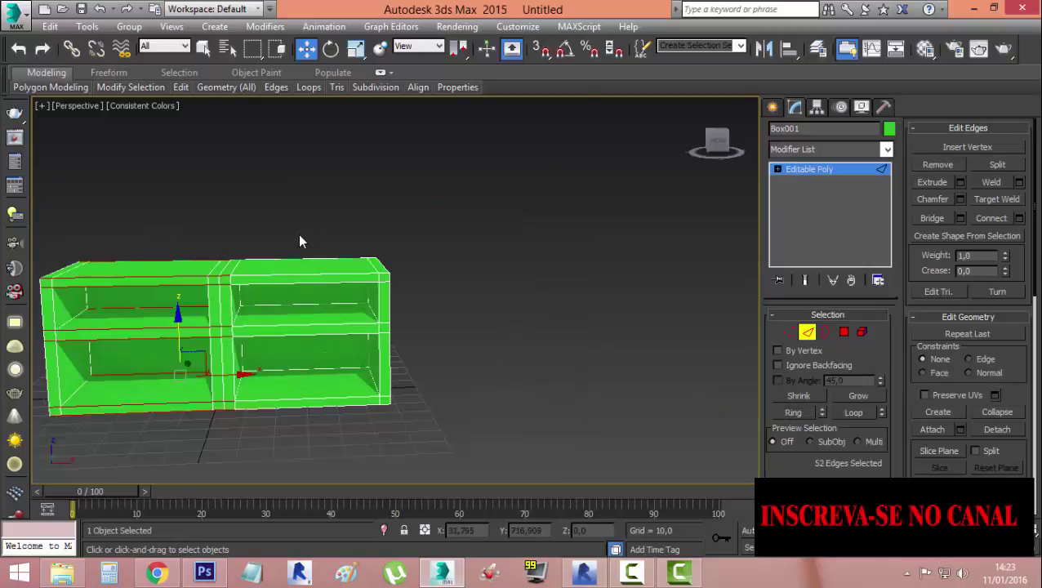
# Add the middle divider's edges and a right-end edge ring, reaching 80 edges
pyautogui.keyDown('ctrl'); pyautogui.moveTo(292, 215); pyautogui.dragTo(317, 436); pyautogui.keyUp('ctrl')
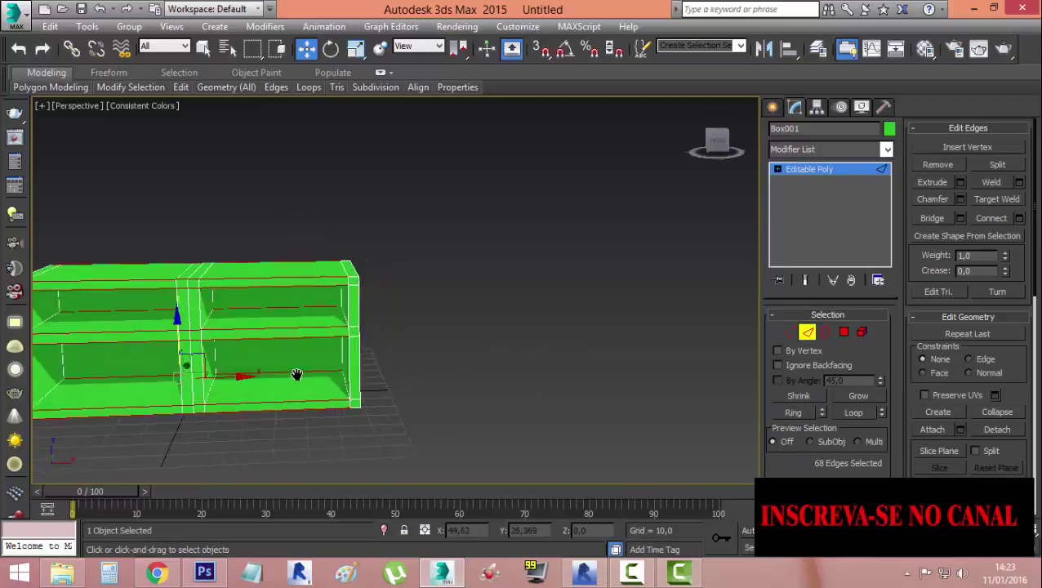
pyautogui.scroll(3, 327, 343)
pyautogui.scroll(3, 316, 279)
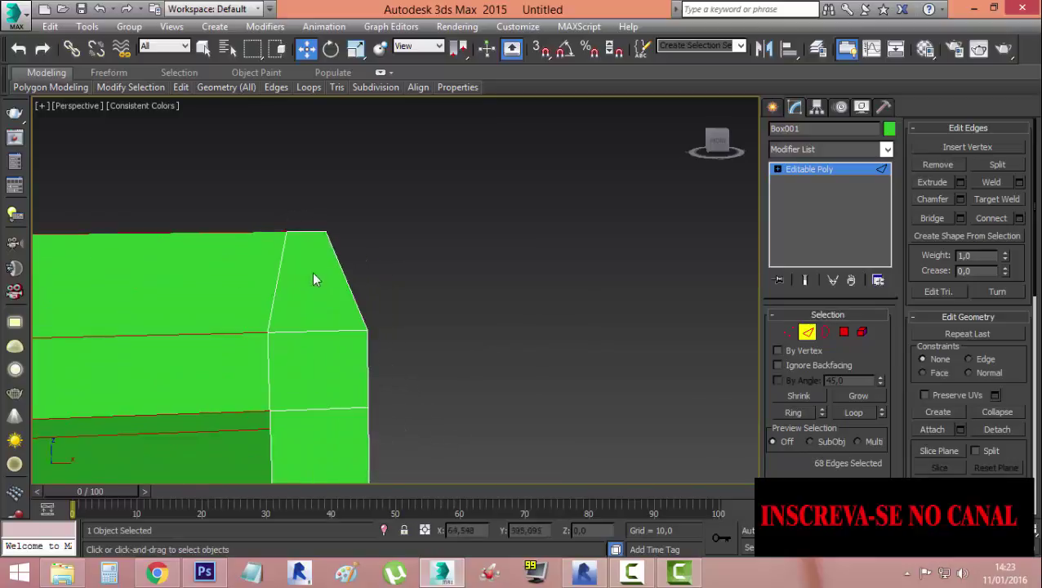
pyautogui.keyDown('ctrl'); pyautogui.click(328, 332); pyautogui.keyUp('ctrl')
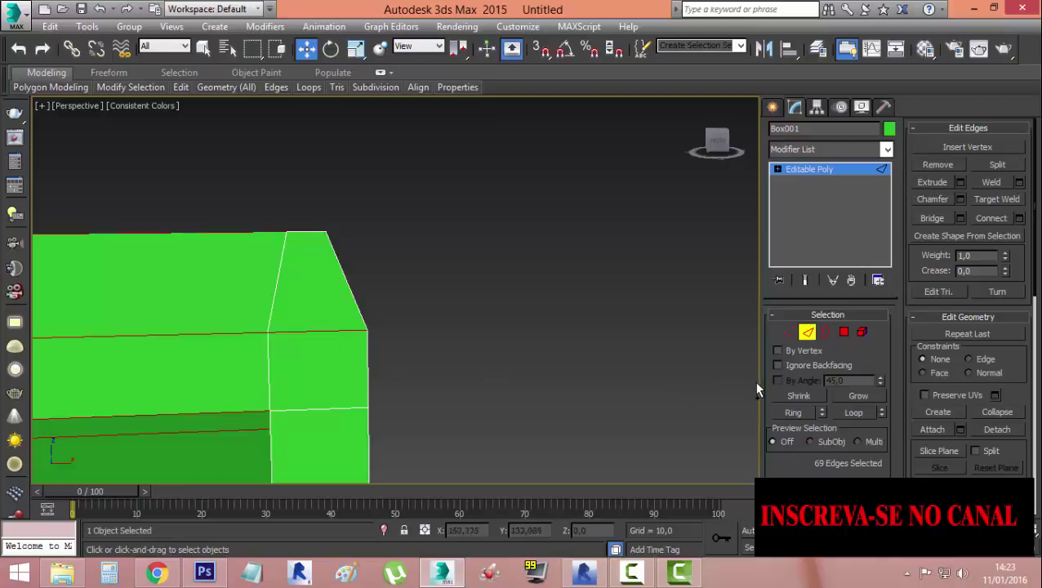
pyautogui.click(792, 414)
pyautogui.scroll(-2, 413, 298)
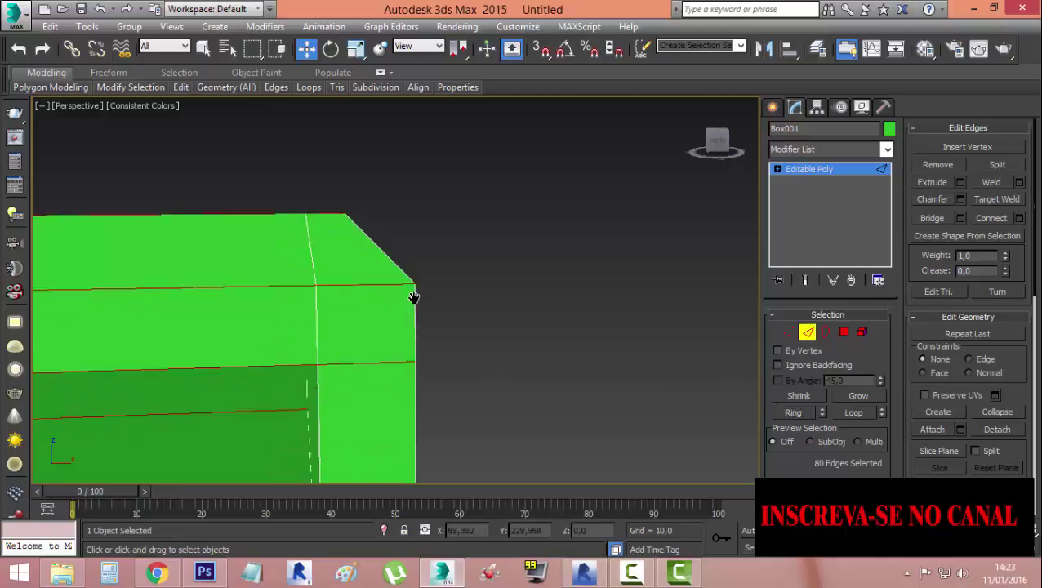
pyautogui.scroll(-3, 412, 334)
pyautogui.scroll(-2, 495, 326)
pyautogui.scroll(-1, 495, 326)
pyautogui.scroll(4, 341, 296)
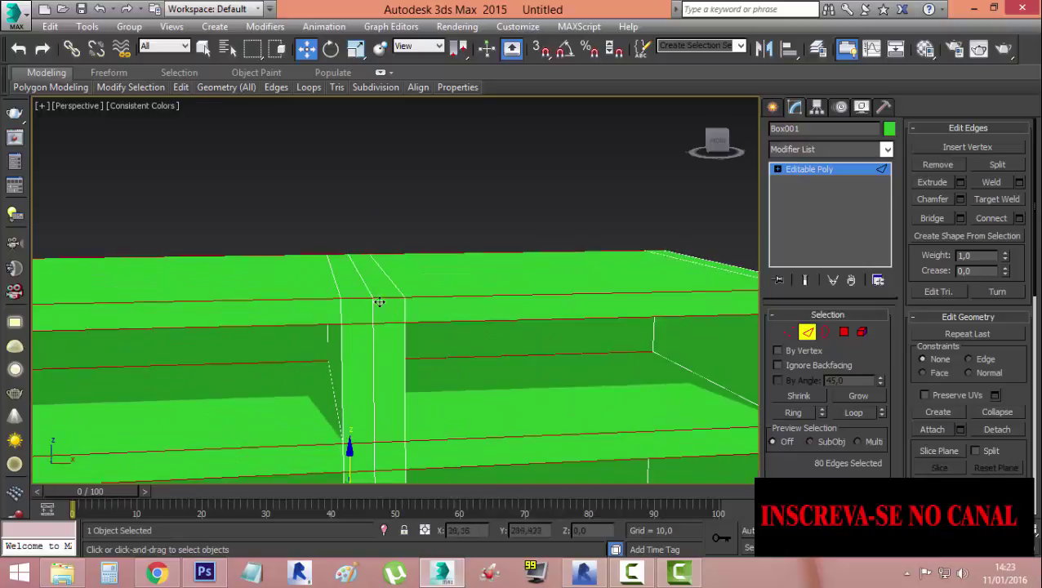
pyautogui.scroll(2, 379, 302)
pyautogui.scroll(-3, 493, 294)
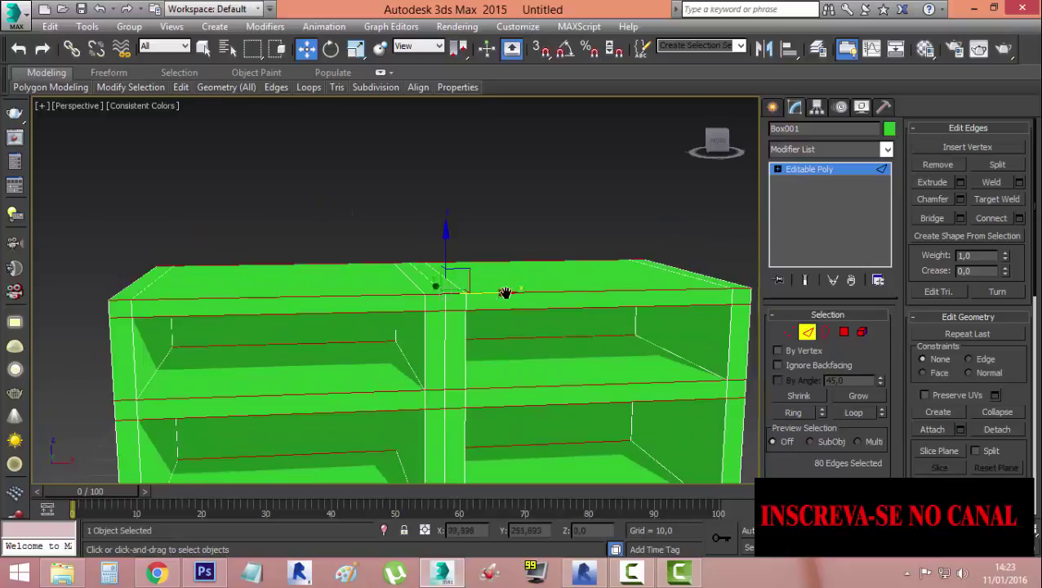
# Apply a 0,25 edge chamfer with 6 connect segments to the 80 selected edges
pyautogui.click(960, 199)
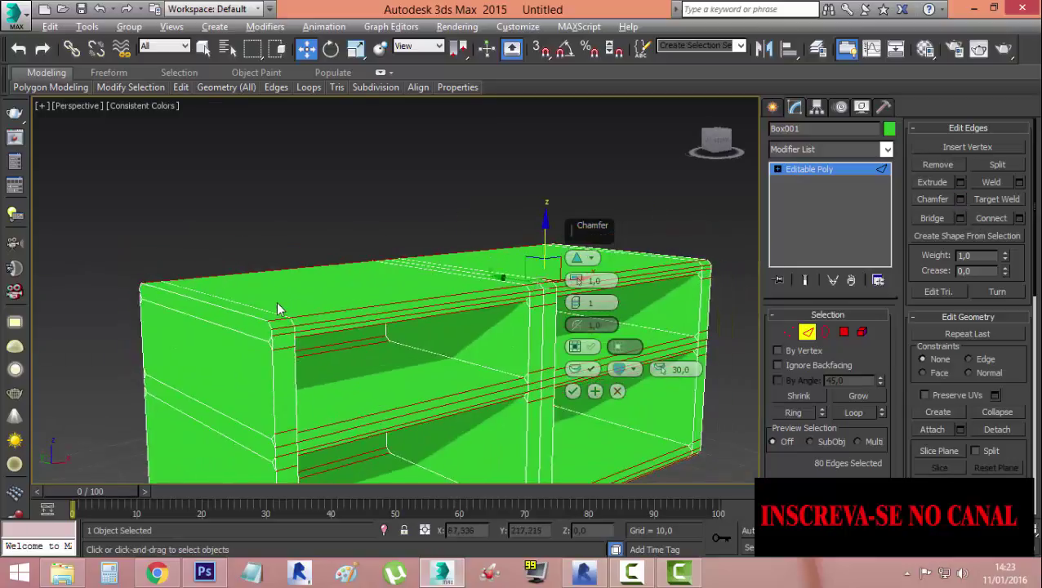
pyautogui.moveTo(228, 313)
pyautogui.keyDown('alt'); pyautogui.mouseDown(button='middle')
pyautogui.moveTo(398, 309)
pyautogui.moveTo(344, 299)
pyautogui.moveTo(267, 260)
pyautogui.mouseUp(button='middle'); pyautogui.keyUp('alt')
pyautogui.scroll(5, 397, 314)
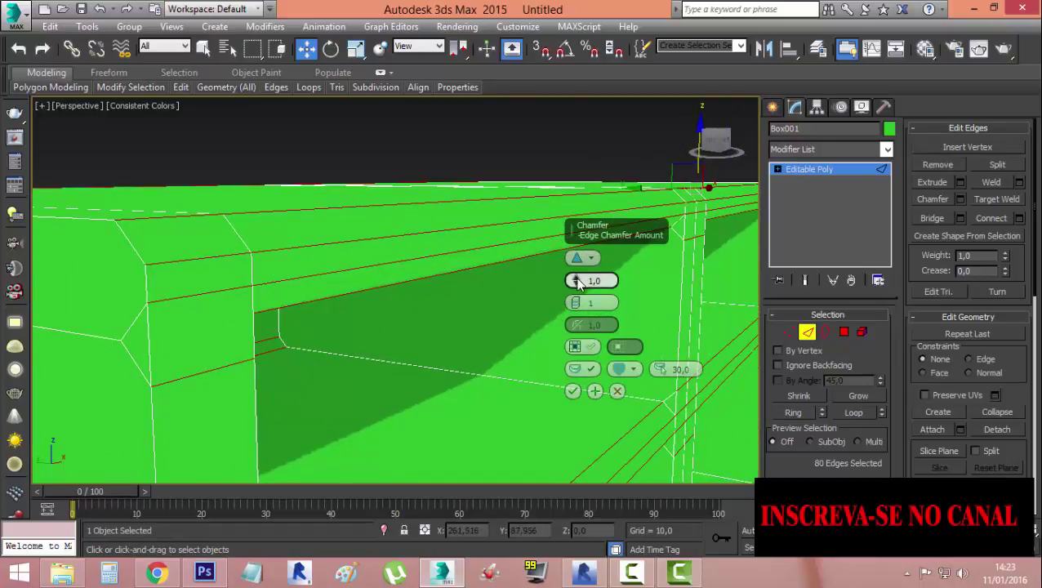
pyautogui.moveTo(575, 282); pyautogui.dragTo(365, 289)
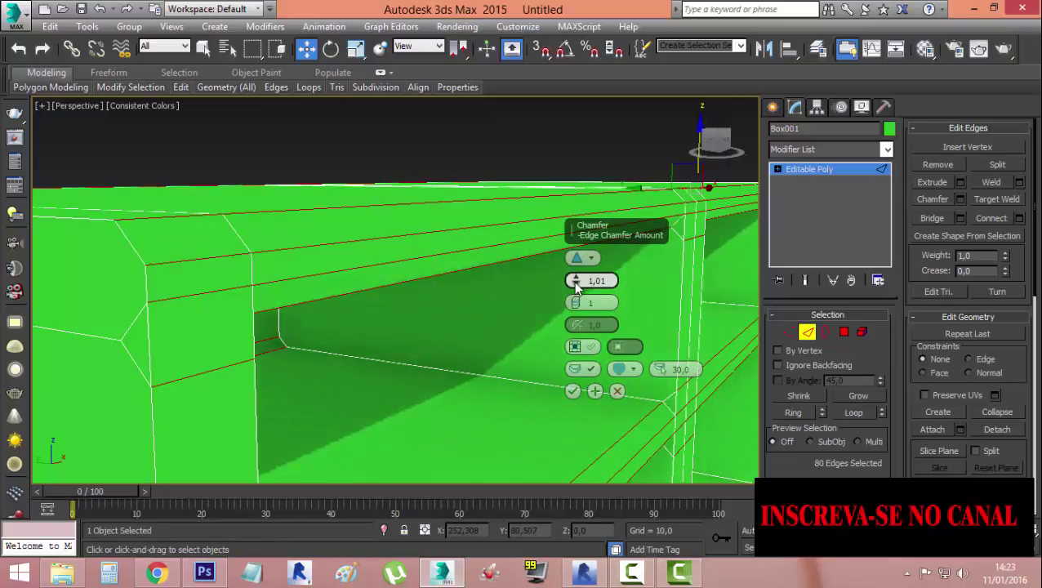
pyautogui.moveTo(575, 282); pyautogui.dragTo(575, 283)
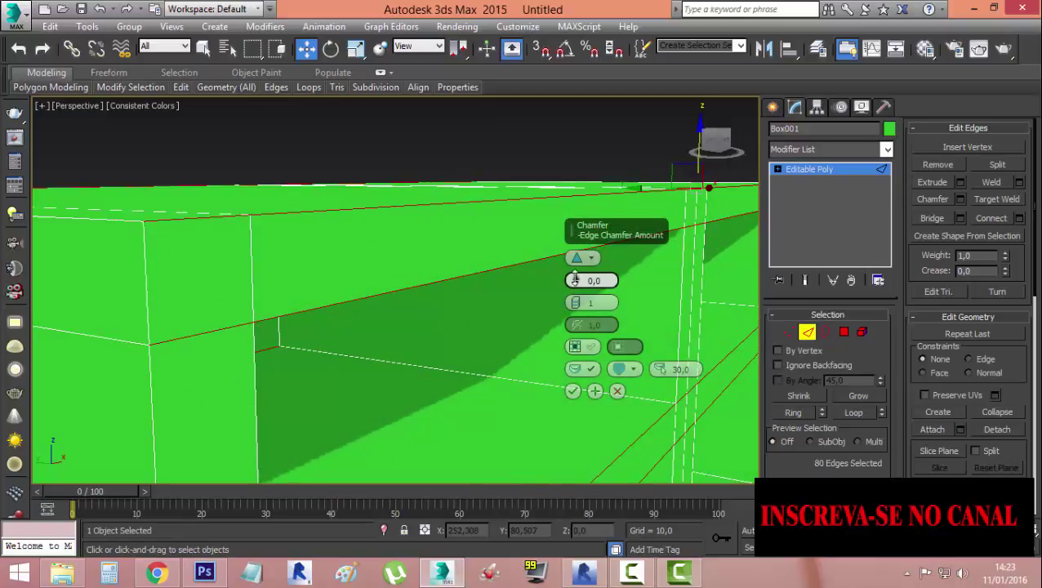
pyautogui.moveTo(575, 280); pyautogui.dragTo(575, 279)
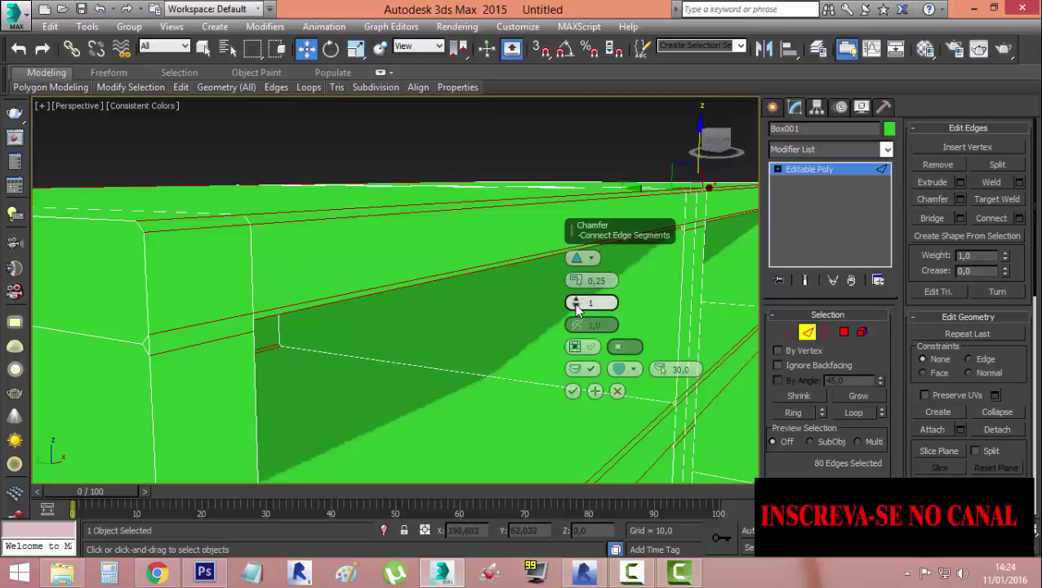
pyautogui.moveTo(576, 305); pyautogui.dragTo(575, 282)
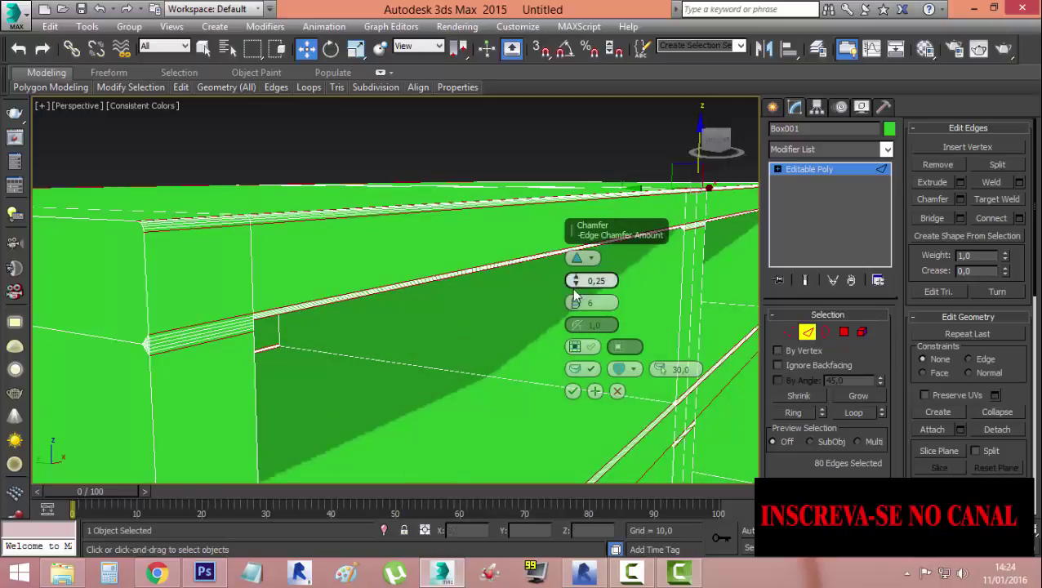
pyautogui.click(573, 391)
pyautogui.scroll(-5, 570, 391)
pyautogui.moveTo(565, 390)
pyautogui.mouseDown(button='middle')
pyautogui.moveTo(529, 373)
pyautogui.moveTo(733, 307)
pyautogui.mouseUp(button='middle')
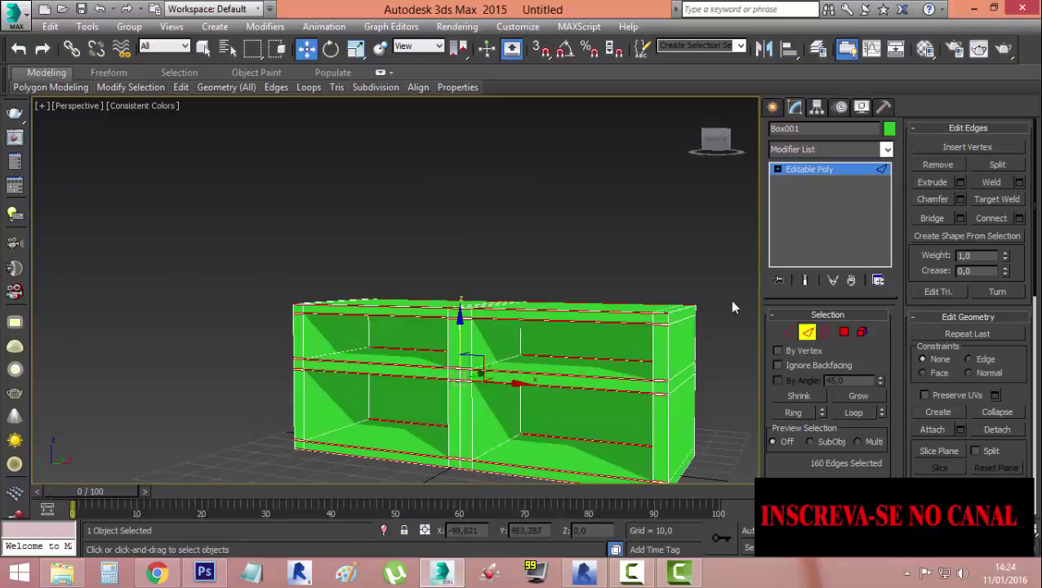
# Select the upper openings' vertical edges and chamfer them at 0,25 with 6 segments
pyautogui.click(609, 278)
pyautogui.scroll(5, 632, 345)
pyautogui.scroll(3, 581, 412)
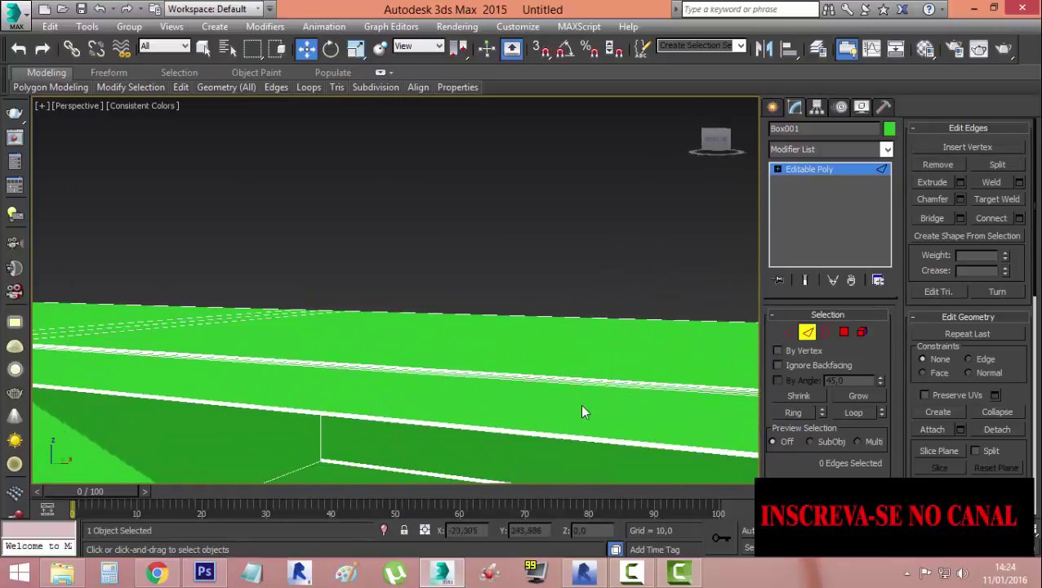
pyautogui.scroll(-3, 581, 411)
pyautogui.scroll(-1, 607, 360)
pyautogui.scroll(-5, 614, 368)
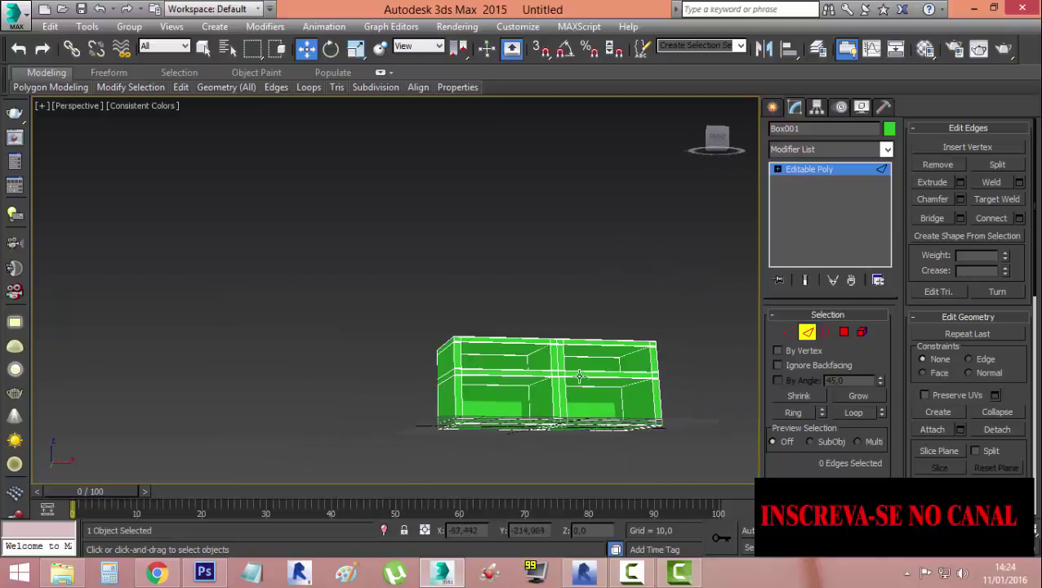
pyautogui.scroll(6, 579, 376)
pyautogui.scroll(-2, 579, 376)
pyautogui.scroll(-2, 583, 379)
pyautogui.scroll(1, 554, 349)
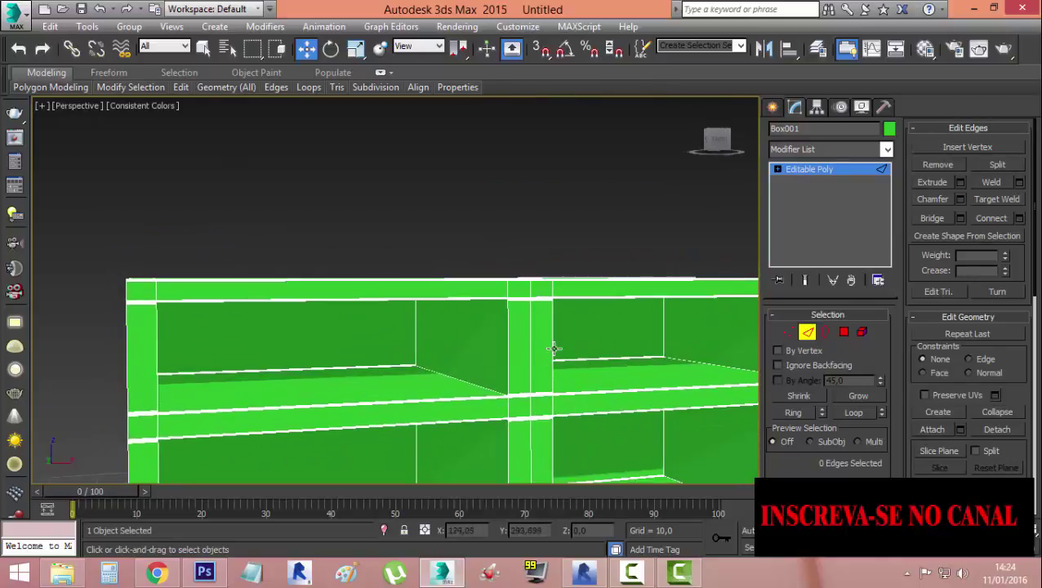
pyautogui.scroll(-4, 554, 348)
pyautogui.scroll(-1, 483, 347)
pyautogui.scroll(-1, 441, 355)
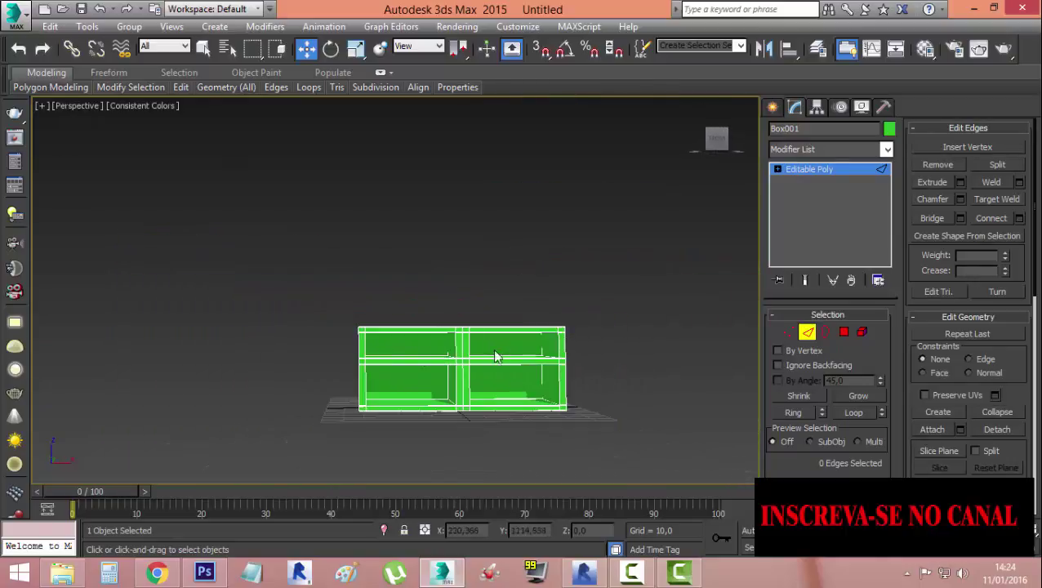
pyautogui.scroll(3, 494, 356)
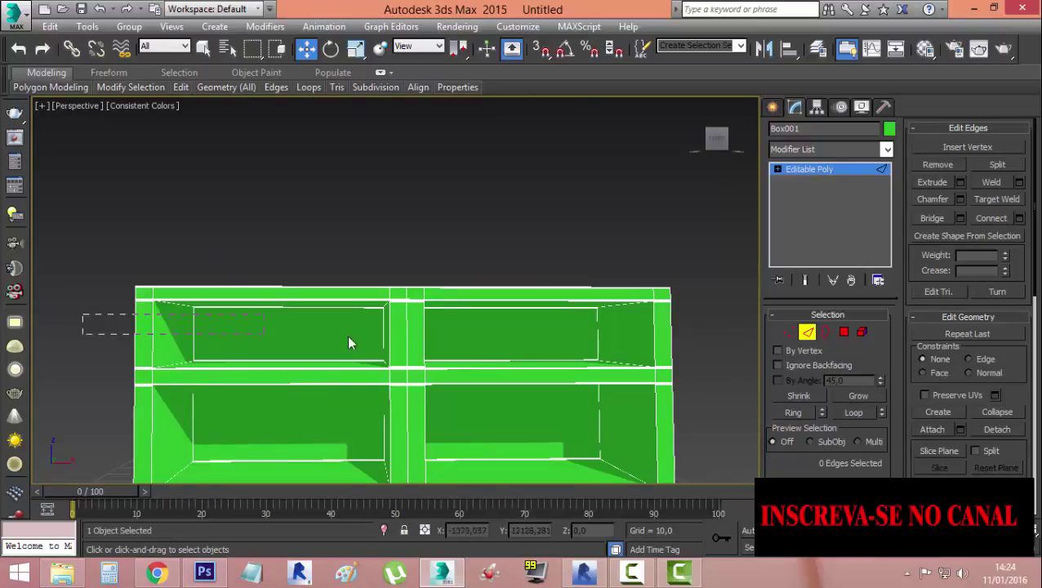
pyautogui.moveTo(690, 339); pyautogui.dragTo(697, 335)
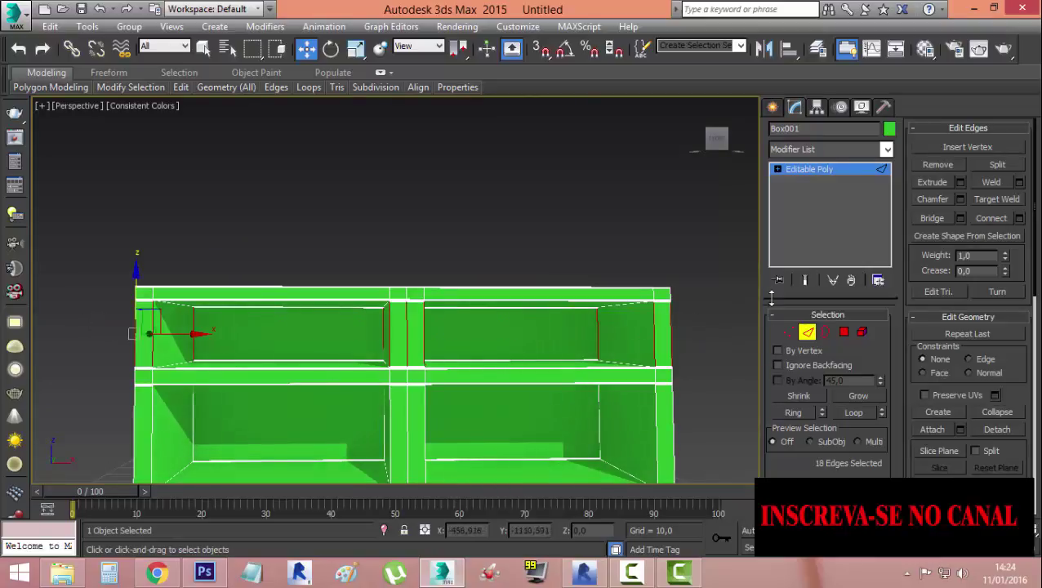
pyautogui.click(959, 200)
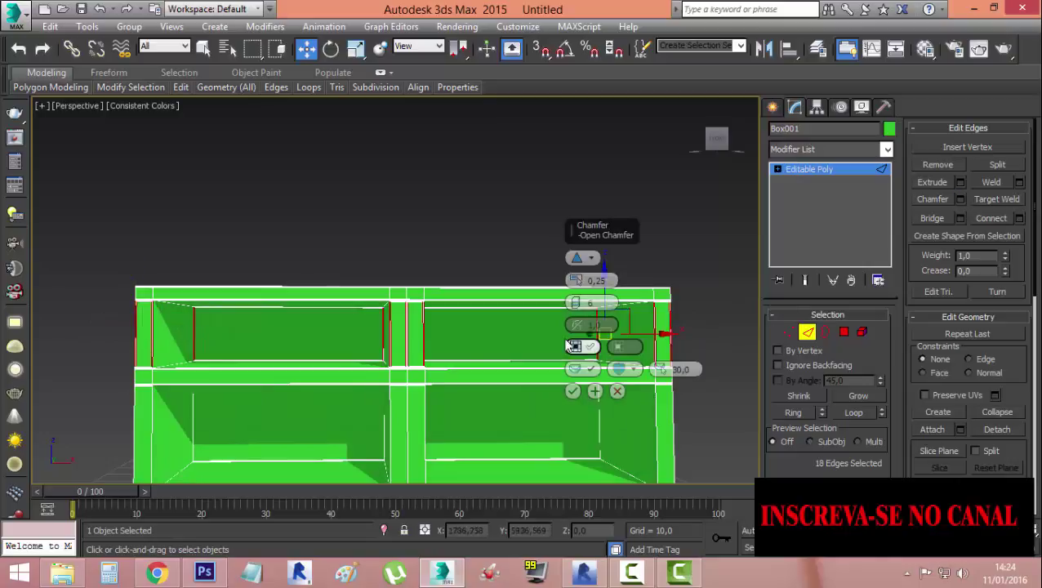
pyautogui.scroll(5, 425, 331)
pyautogui.scroll(-2, 408, 327)
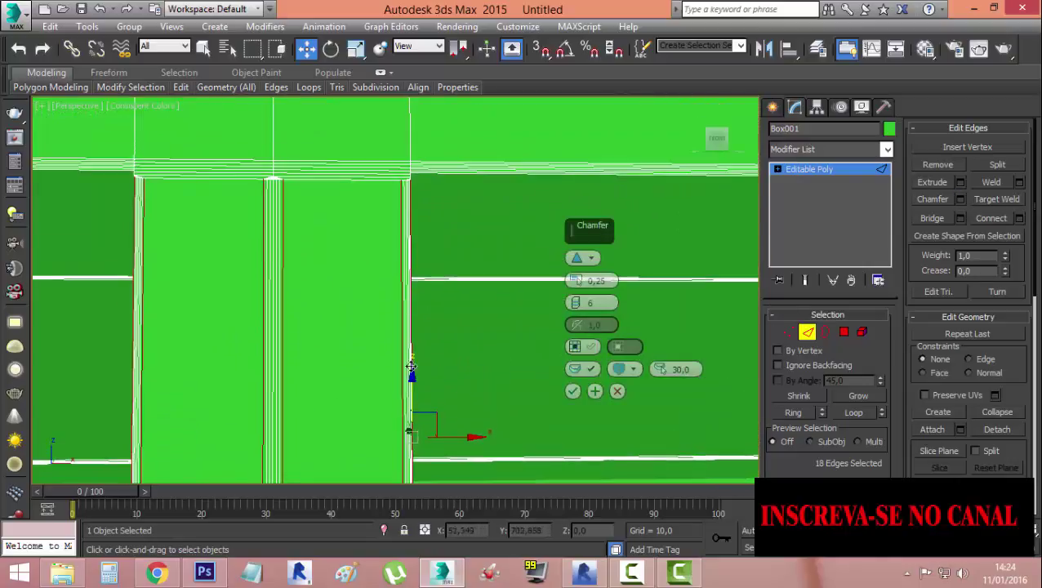
pyautogui.click(572, 391)
# Chamfer the matching lower-opening edges the same way, then deselect
pyautogui.scroll(-4, 500, 327)
pyautogui.scroll(-2, 500, 328)
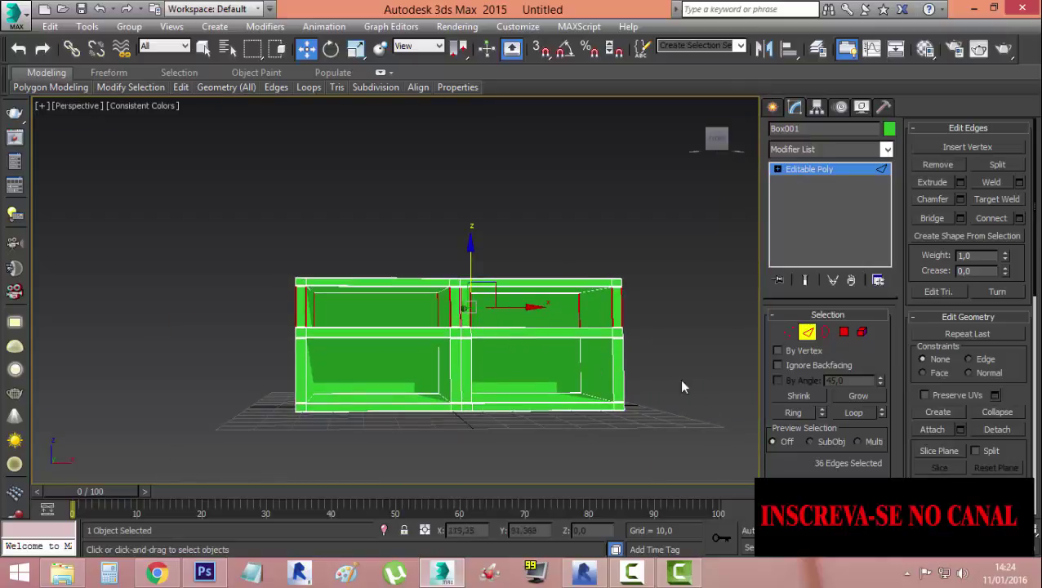
pyautogui.click(576, 363)
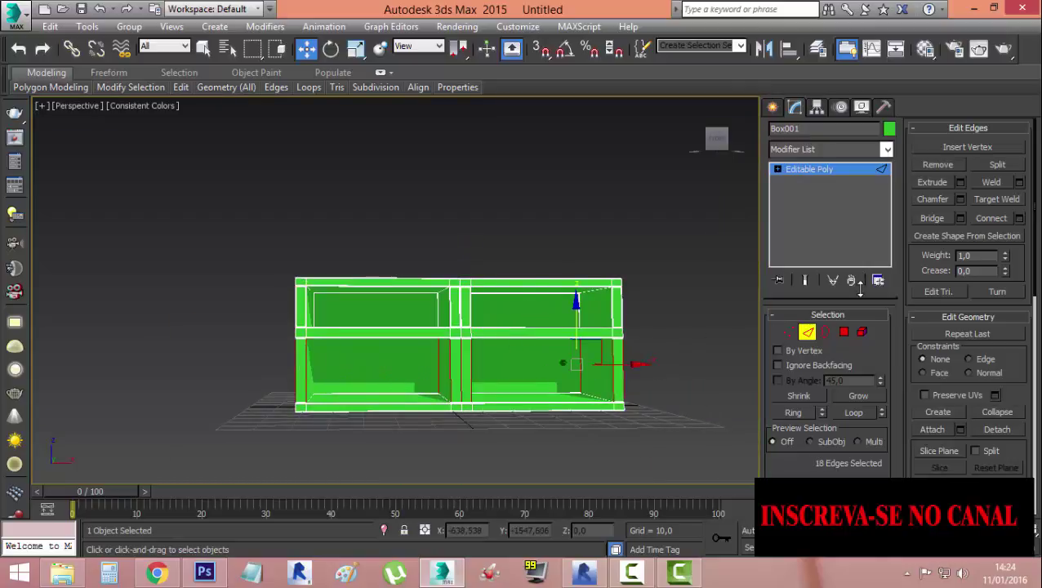
pyautogui.click(961, 199)
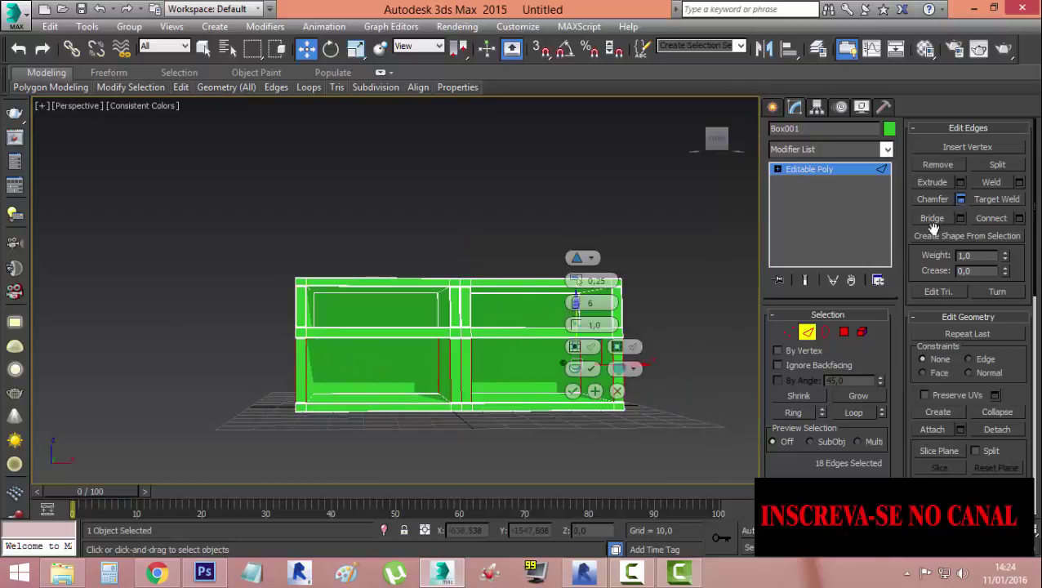
pyautogui.click(571, 391)
pyautogui.scroll(5, 475, 370)
pyautogui.scroll(2, 406, 345)
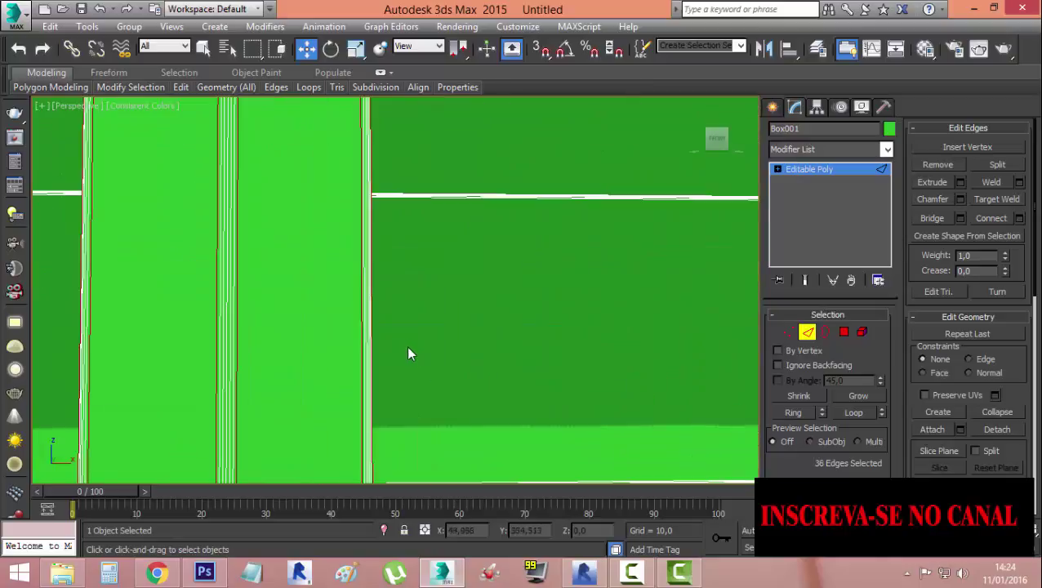
pyautogui.scroll(-2, 406, 346)
pyautogui.scroll(-6, 406, 346)
pyautogui.moveTo(419, 345); pyautogui.dragTo(481, 343, button='middle')
pyautogui.click(601, 328)
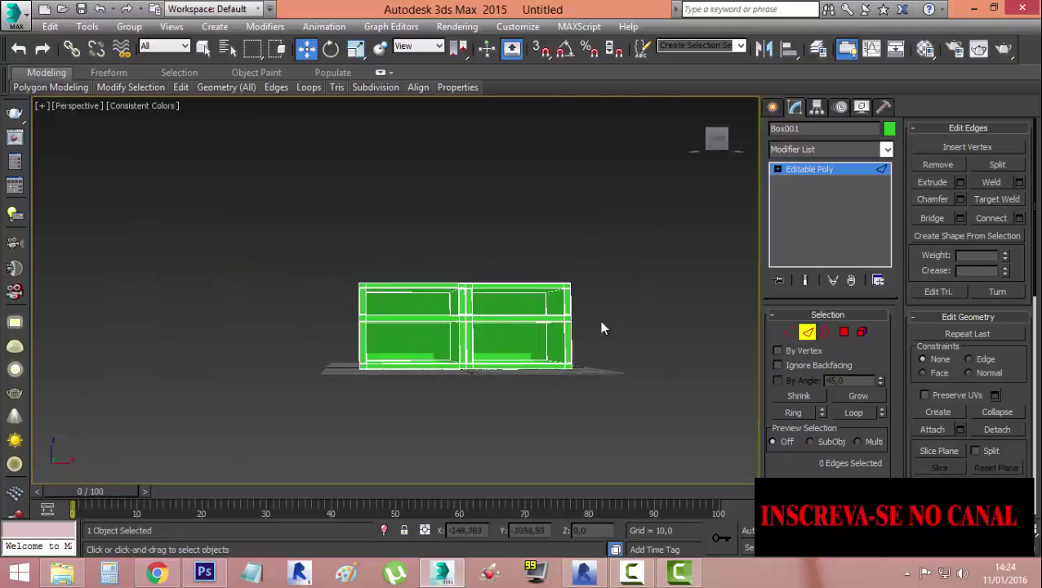
pyautogui.keyDown('alt'); pyautogui.moveTo(602, 330); pyautogui.dragTo(624, 379, button='middle'); pyautogui.keyUp('alt')
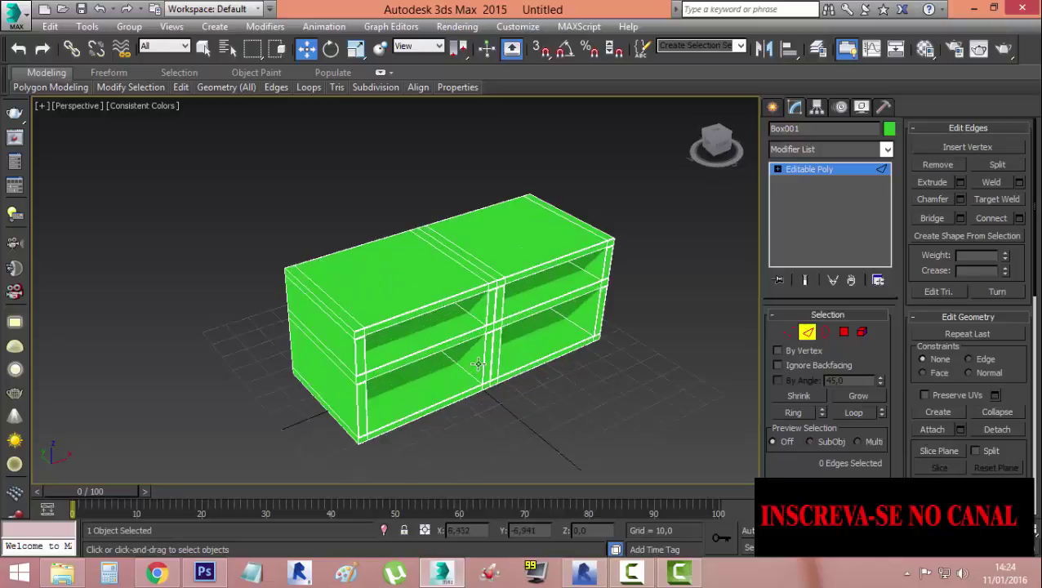
# Save the scene as movel tutorial.max
pyautogui.scroll(4, 204, 210)
pyautogui.click(81, 9)
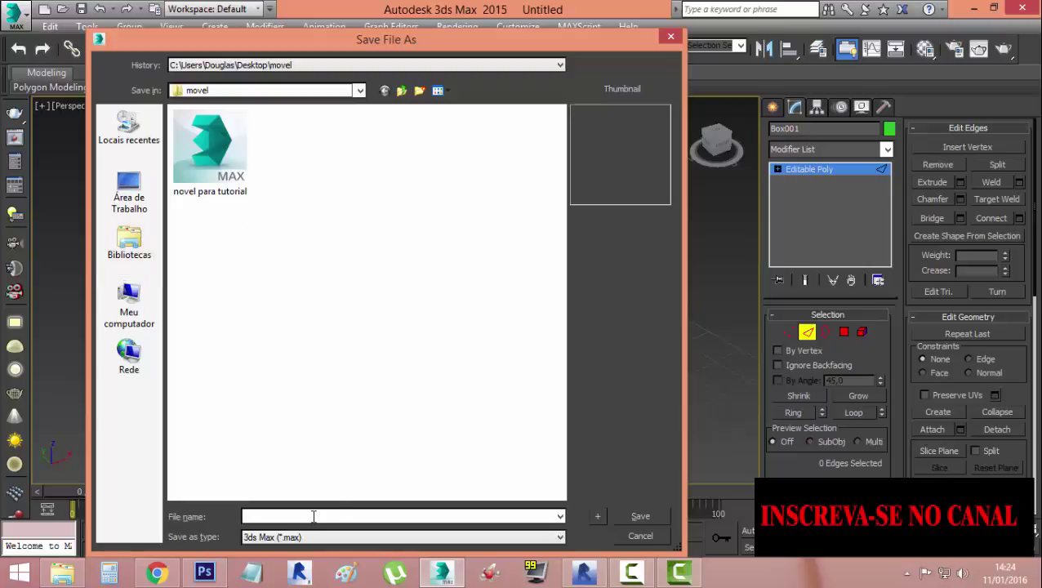
pyautogui.write('movel tutorial')
pyautogui.click(646, 514)
# Orbit and use the ViewCube to check the shelf from front, side and top
pyautogui.moveTo(526, 369); pyautogui.dragTo(503, 333, button='middle')
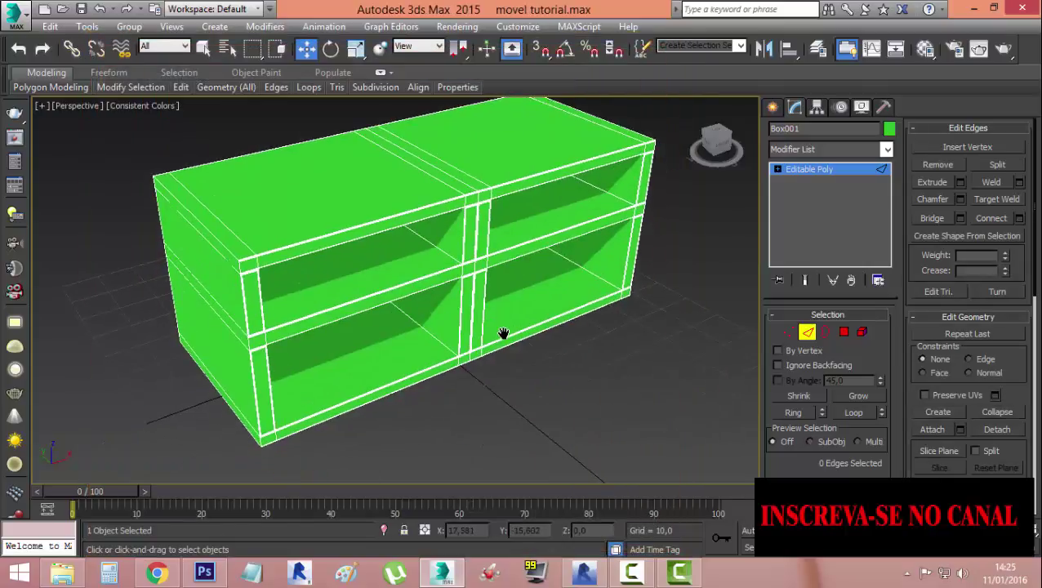
pyautogui.keyDown('alt'); pyautogui.moveTo(570, 414); pyautogui.dragTo(523, 394, button='middle'); pyautogui.keyUp('alt')
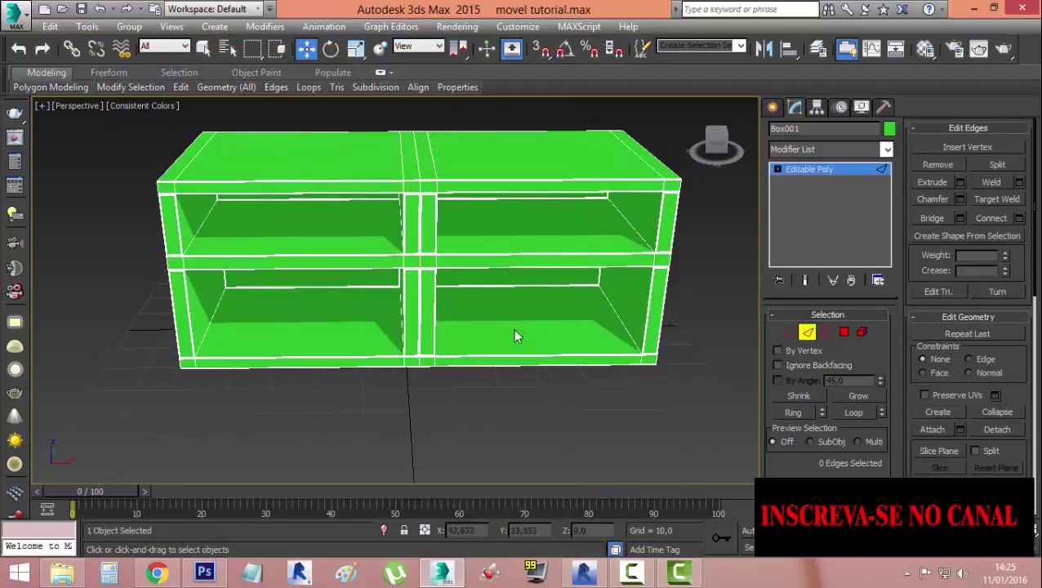
pyautogui.moveTo(260, 360)
pyautogui.keyDown('alt'); pyautogui.mouseDown(button='middle')
pyautogui.moveTo(486, 377)
pyautogui.moveTo(340, 400)
pyautogui.moveTo(271, 374)
pyautogui.mouseUp(button='middle'); pyautogui.keyUp('alt')
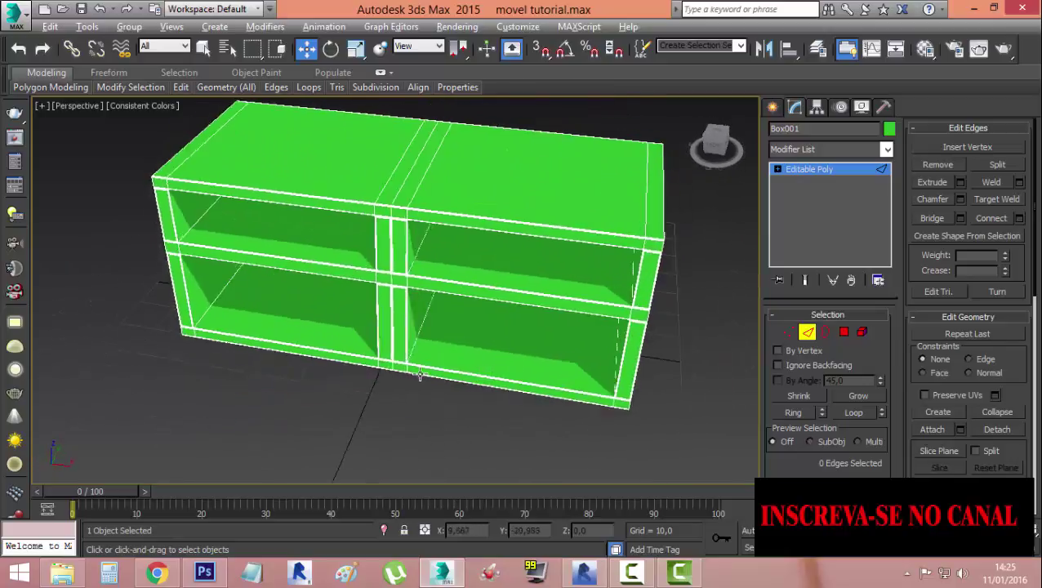
pyautogui.keyDown('alt'); pyautogui.moveTo(452, 373); pyautogui.dragTo(445, 381, button='middle'); pyautogui.keyUp('alt')
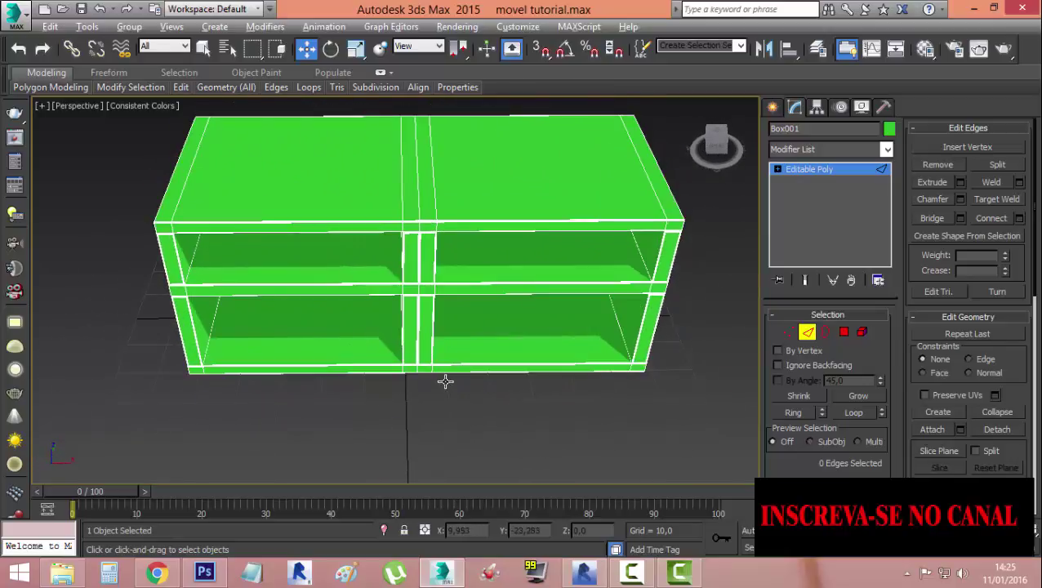
pyautogui.click(722, 138)
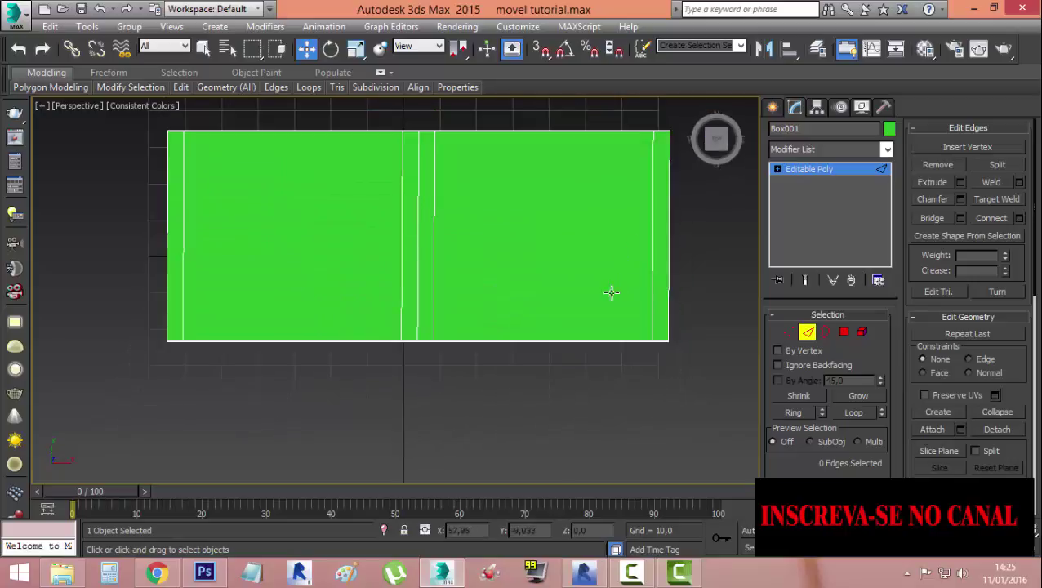
pyautogui.moveTo(611, 294)
pyautogui.mouseDown(button='middle')
pyautogui.moveTo(572, 271)
pyautogui.moveTo(577, 304)
pyautogui.mouseUp(button='middle')
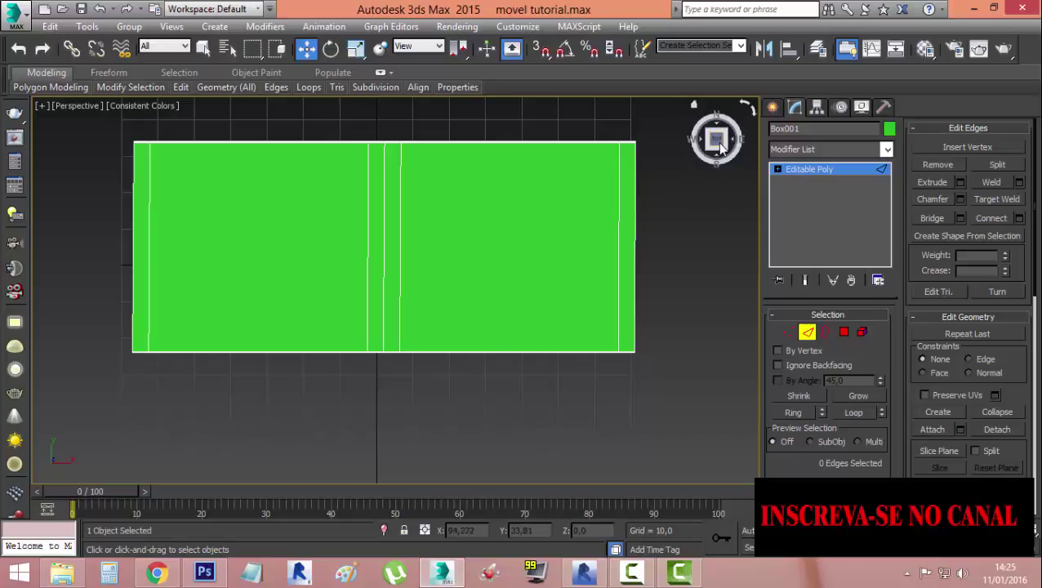
pyautogui.click(720, 161)
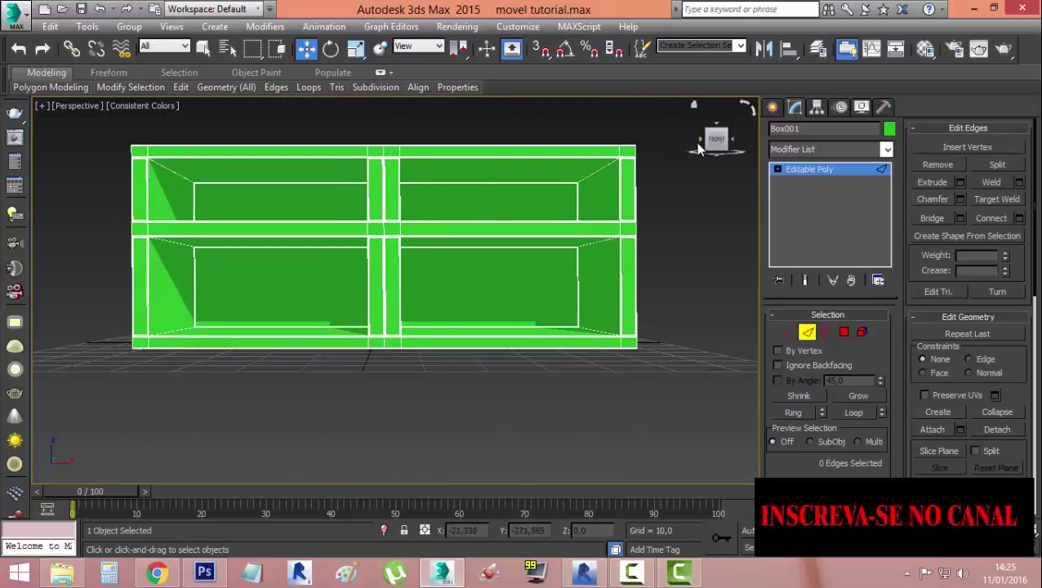
pyautogui.click(735, 141)
pyautogui.click(735, 141)
pyautogui.click(715, 131)
pyautogui.moveTo(594, 298); pyautogui.dragTo(594, 276, button='middle')
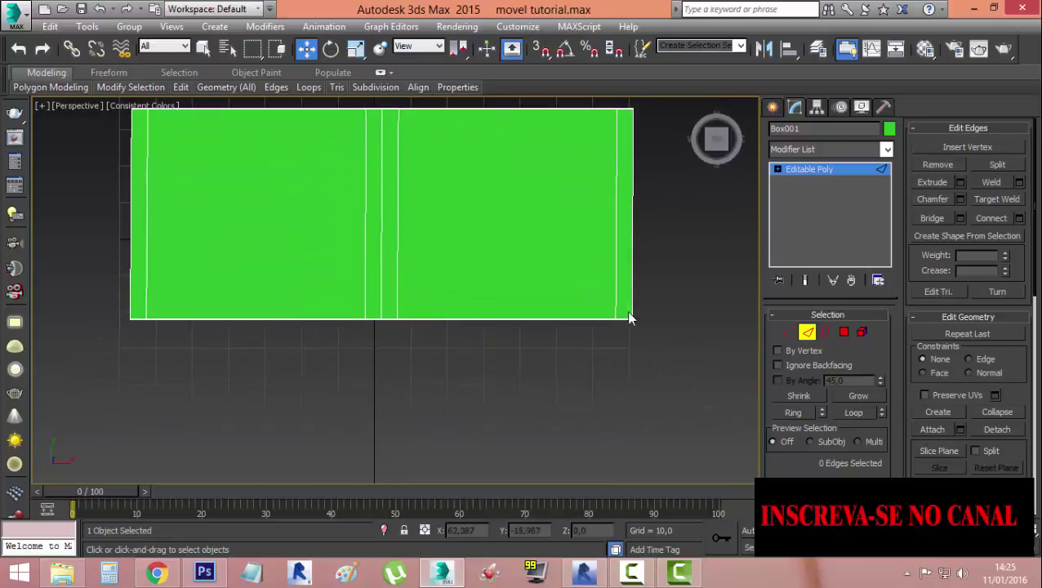
# Create a thin box, Box002 (61,236 × 4,209 × 23,779), in front of the shelf
pyautogui.click(772, 107)
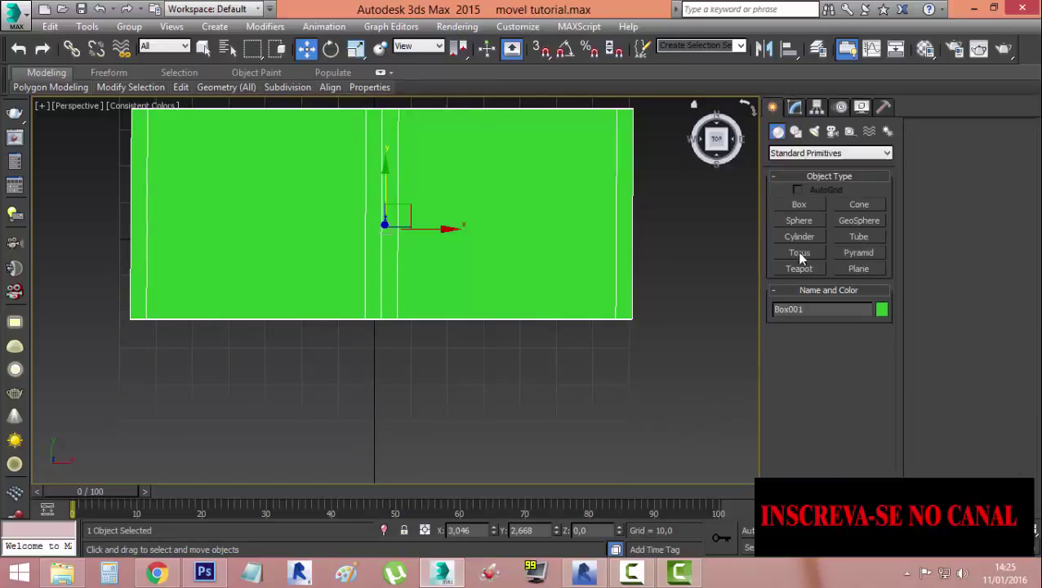
pyautogui.click(797, 206)
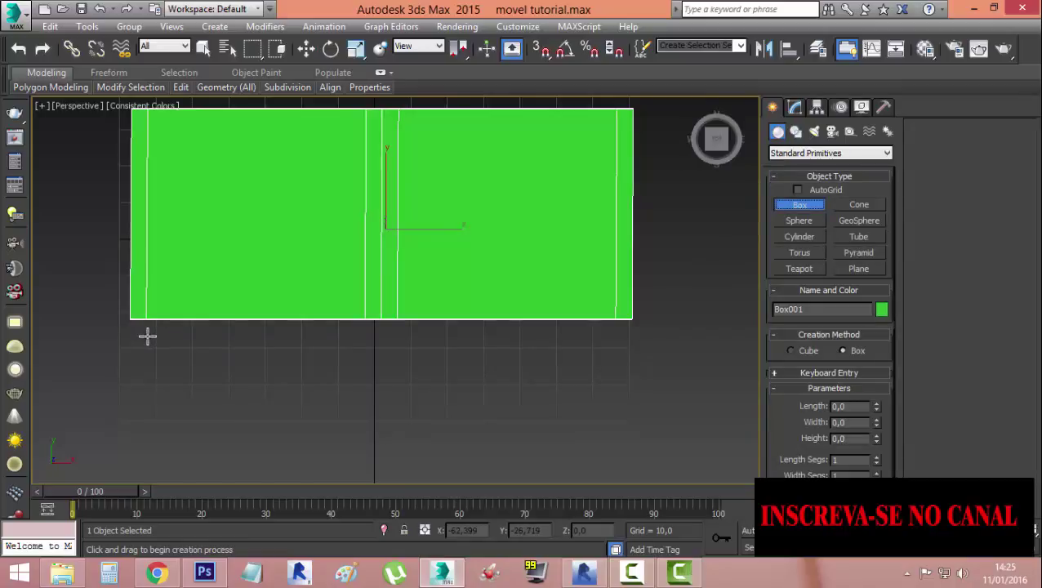
pyautogui.moveTo(147, 337); pyautogui.dragTo(369, 349)
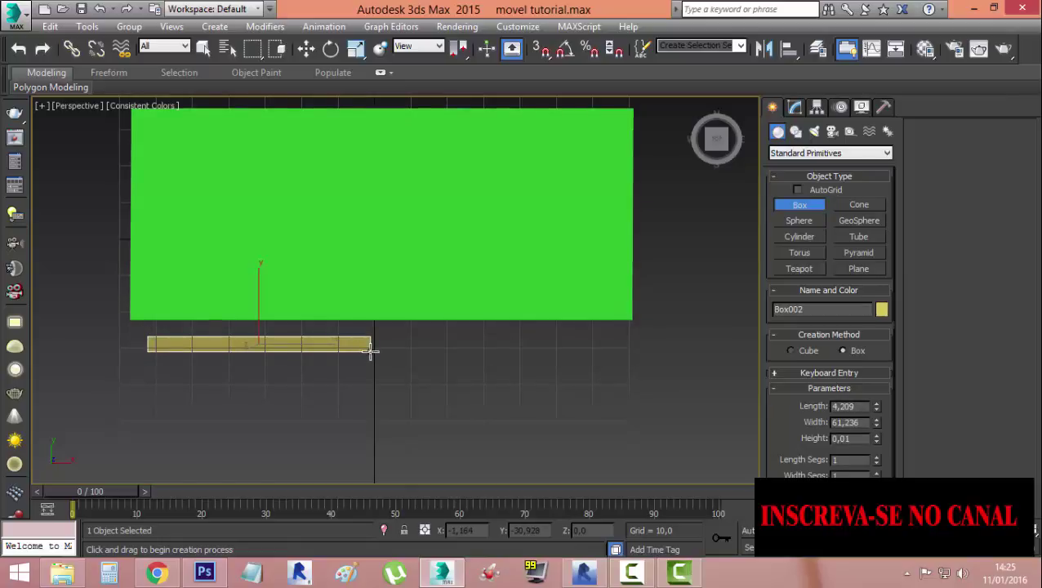
pyautogui.click(368, 266)
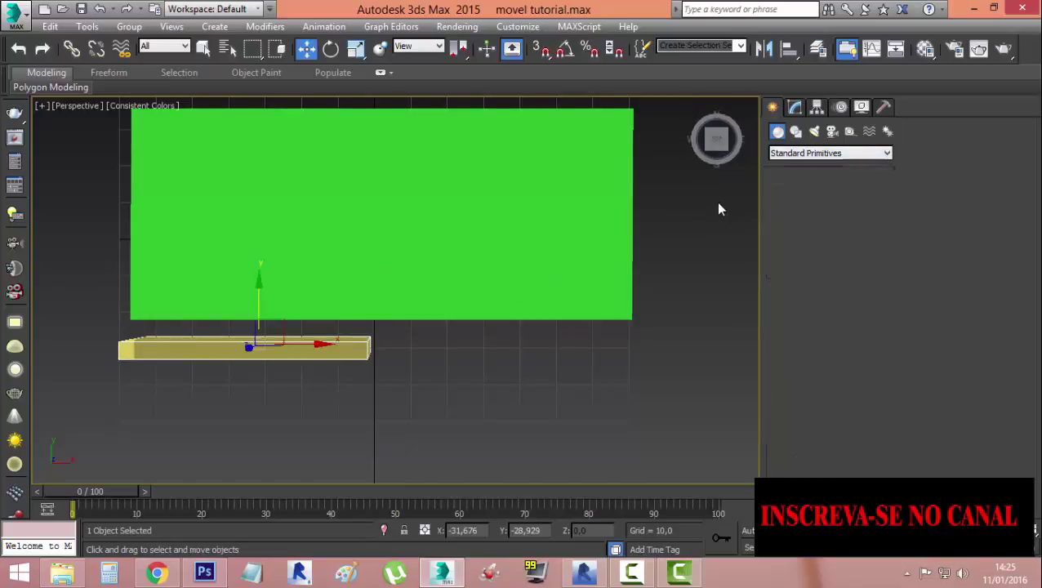
pyautogui.press('w')
# Switch to the Front view and frame the shelf and new box
pyautogui.click(718, 164)
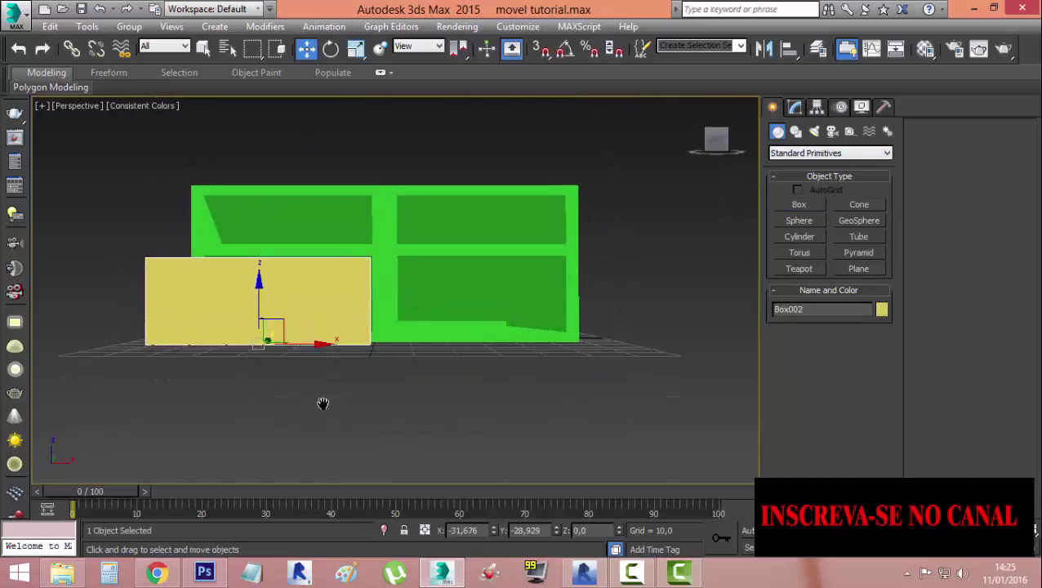
pyautogui.scroll(3, 347, 376)
pyautogui.moveTo(309, 356)
pyautogui.mouseDown(button='middle')
pyautogui.moveTo(371, 354)
pyautogui.moveTo(430, 407)
pyautogui.moveTo(507, 400)
pyautogui.moveTo(505, 376)
pyautogui.moveTo(444, 406)
pyautogui.moveTo(338, 391)
pyautogui.moveTo(330, 363)
pyautogui.moveTo(383, 343)
pyautogui.mouseUp(button='middle')
# Convert Box002 to Editable Poly and move its side vertices inward to fit the lower-left opening
pyautogui.rightClick(359, 256)
pyautogui.moveTo(383, 406)
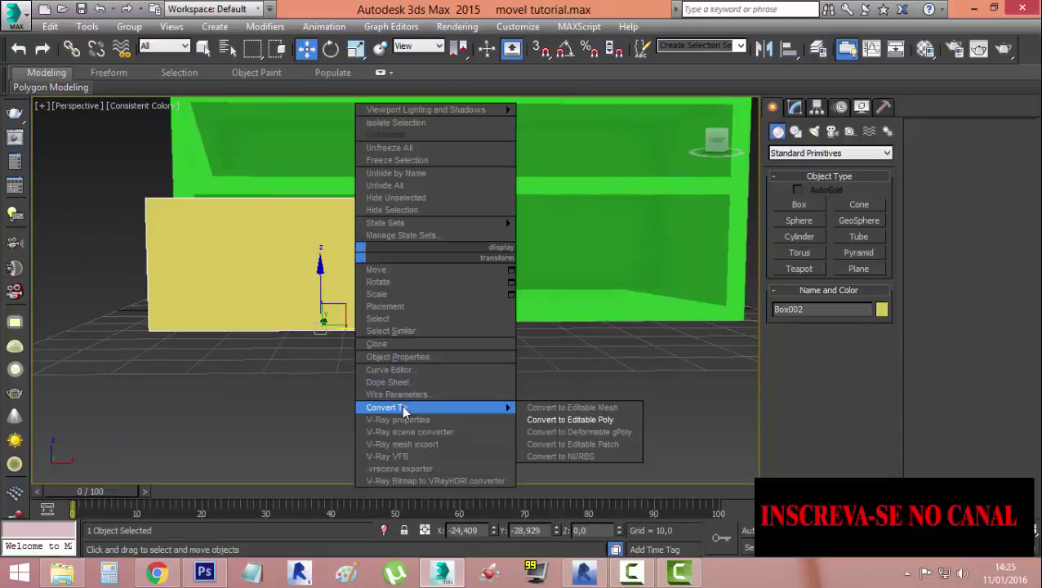
pyautogui.click(560, 421)
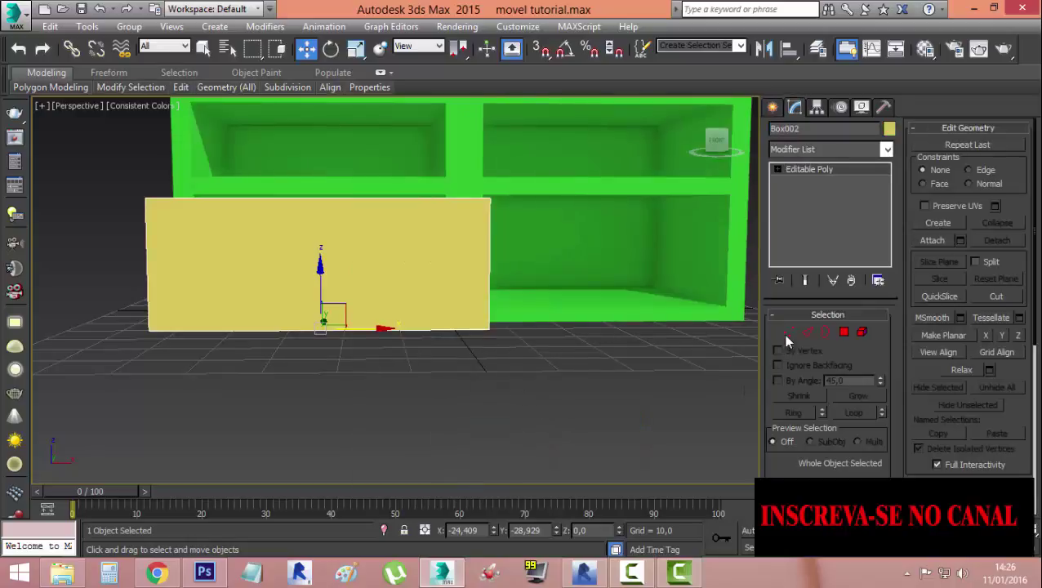
pyautogui.click(788, 332)
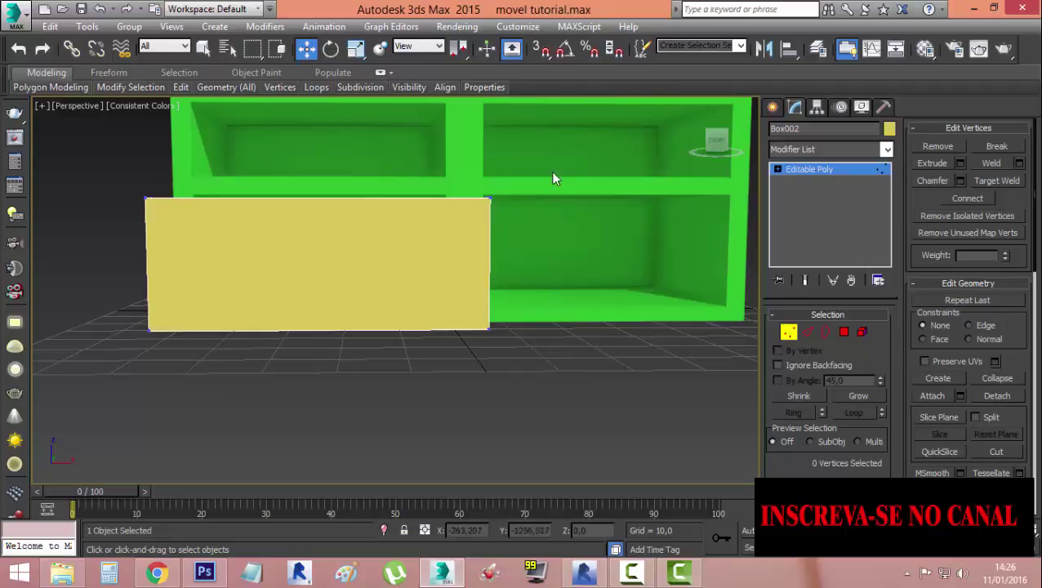
pyautogui.moveTo(493, 152); pyautogui.dragTo(460, 373)
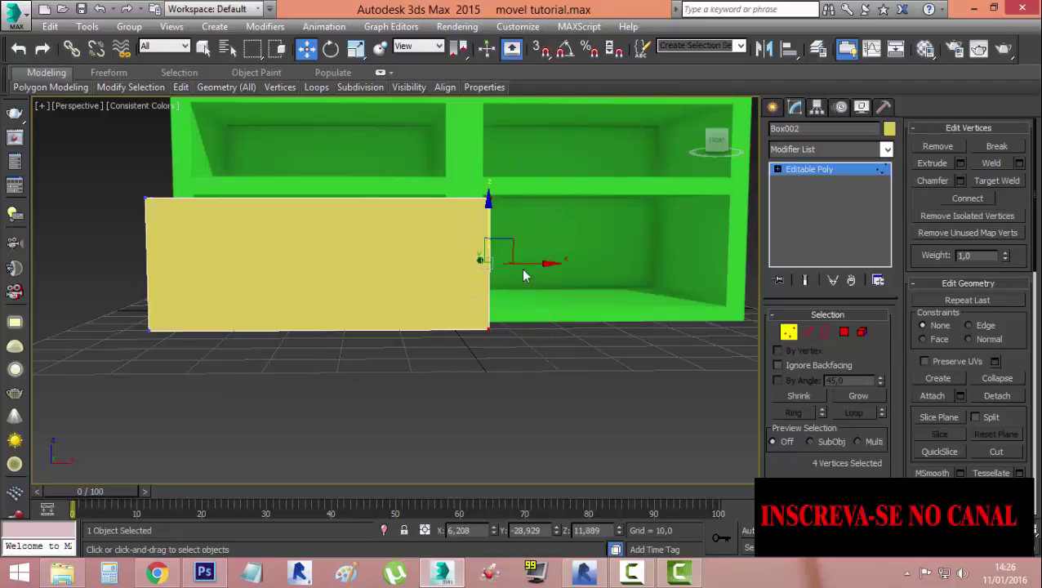
pyautogui.moveTo(529, 263); pyautogui.dragTo(523, 264)
pyautogui.click(529, 329)
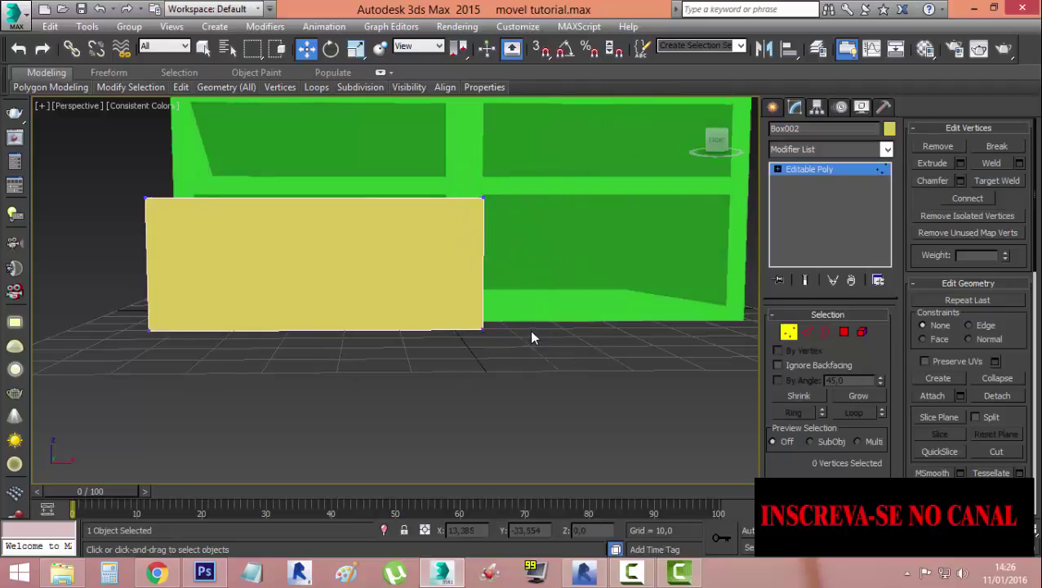
pyautogui.moveTo(478, 342); pyautogui.dragTo(483, 354)
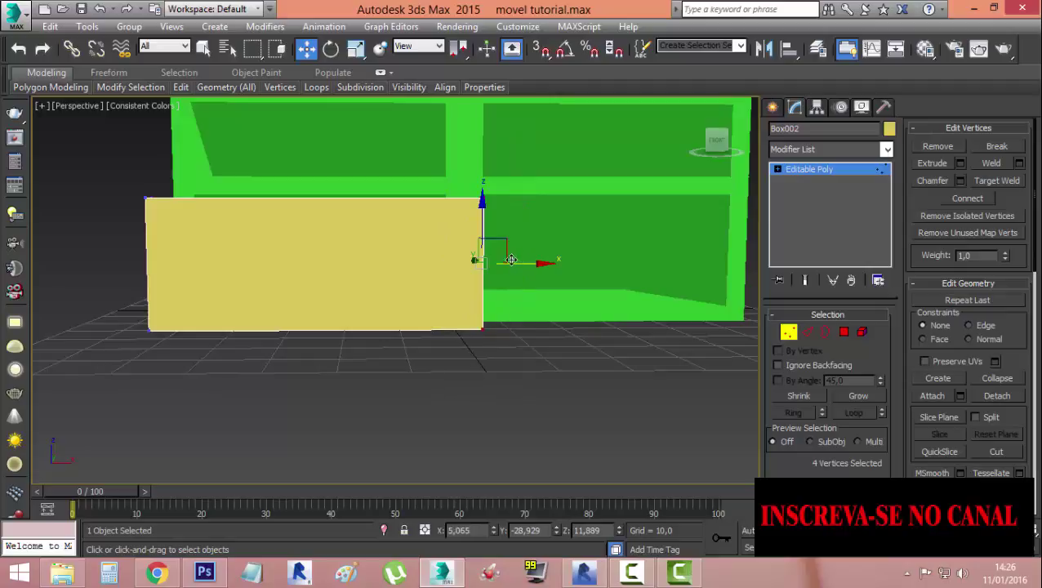
pyautogui.moveTo(510, 259); pyautogui.dragTo(482, 261)
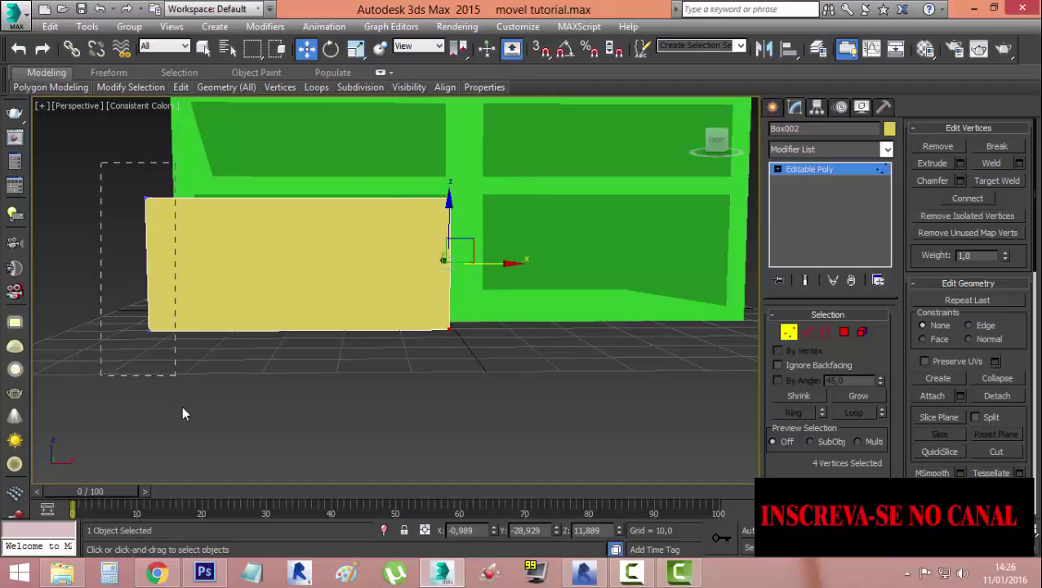
pyautogui.moveTo(160, 261); pyautogui.dragTo(181, 408)
pyautogui.moveTo(184, 263); pyautogui.dragTo(218, 263)
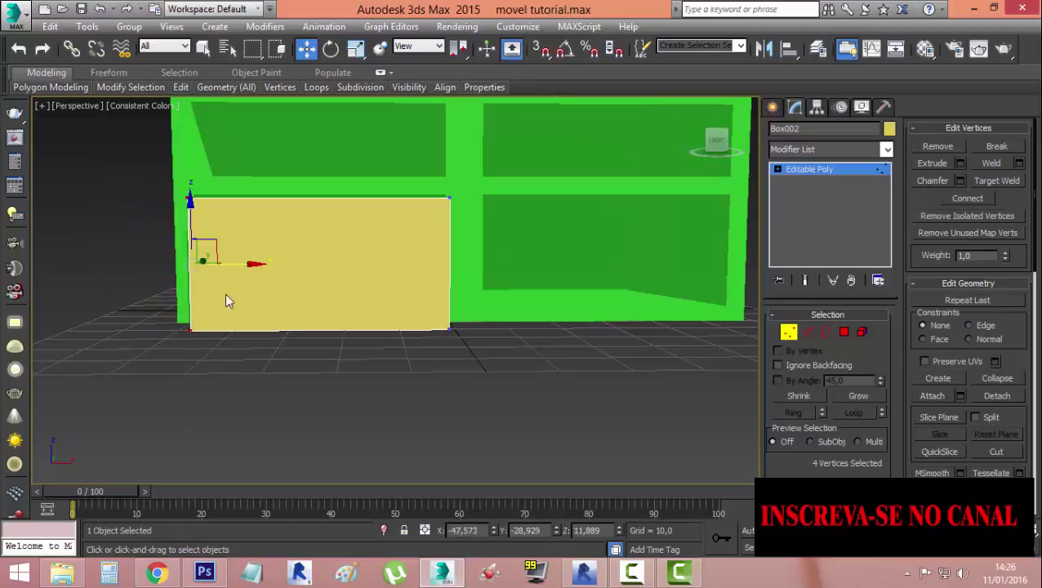
pyautogui.moveTo(223, 330)
pyautogui.keyDown('alt'); pyautogui.mouseDown(button='middle')
pyautogui.moveTo(206, 350)
pyautogui.moveTo(296, 370)
pyautogui.moveTo(356, 320)
pyautogui.mouseUp(button='middle'); pyautogui.keyUp('alt')
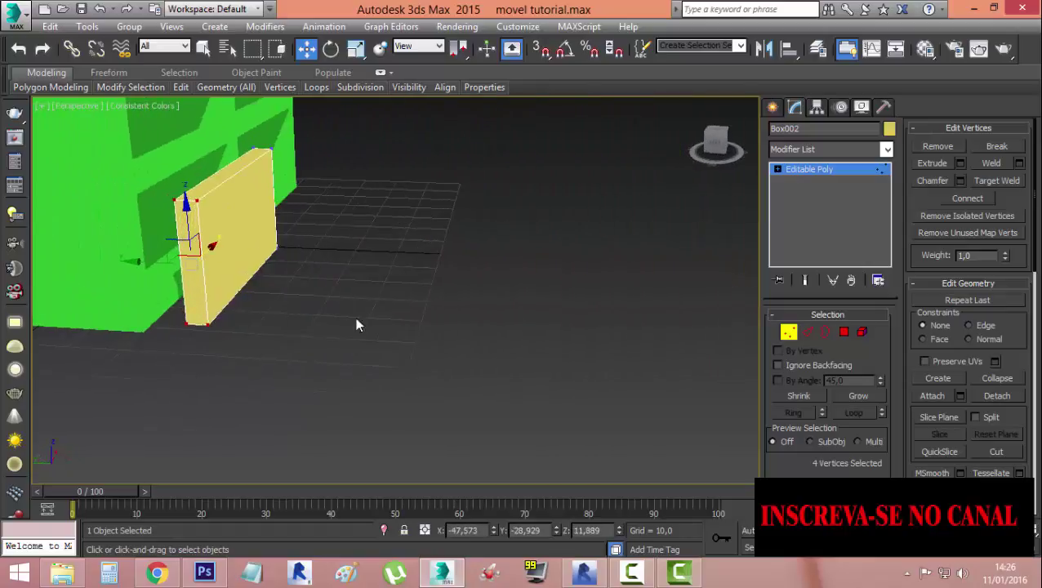
# Move the Box002 element along Y into the shelf's lower-left opening
pyautogui.click(862, 332)
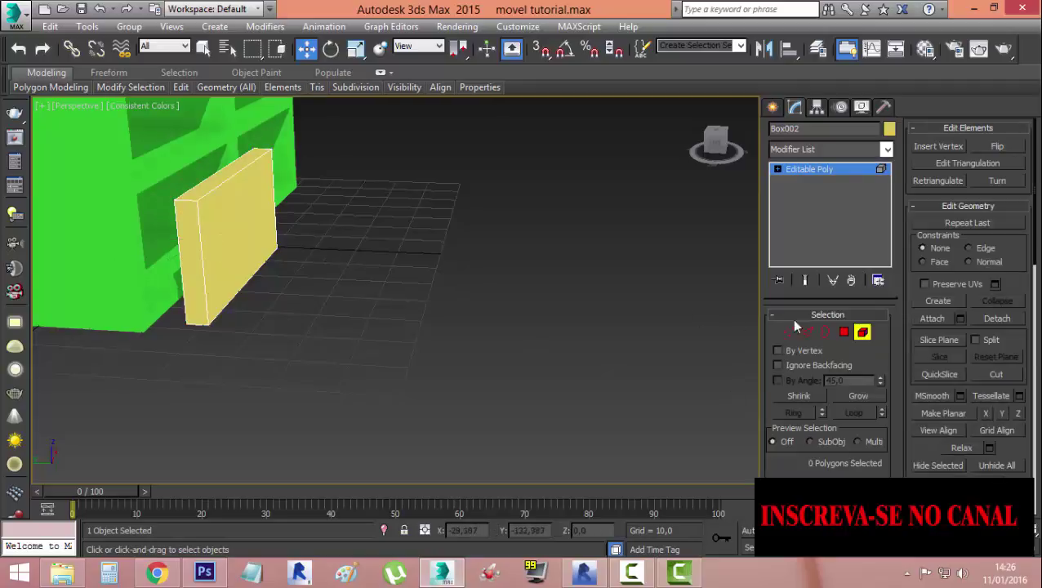
pyautogui.click(211, 219)
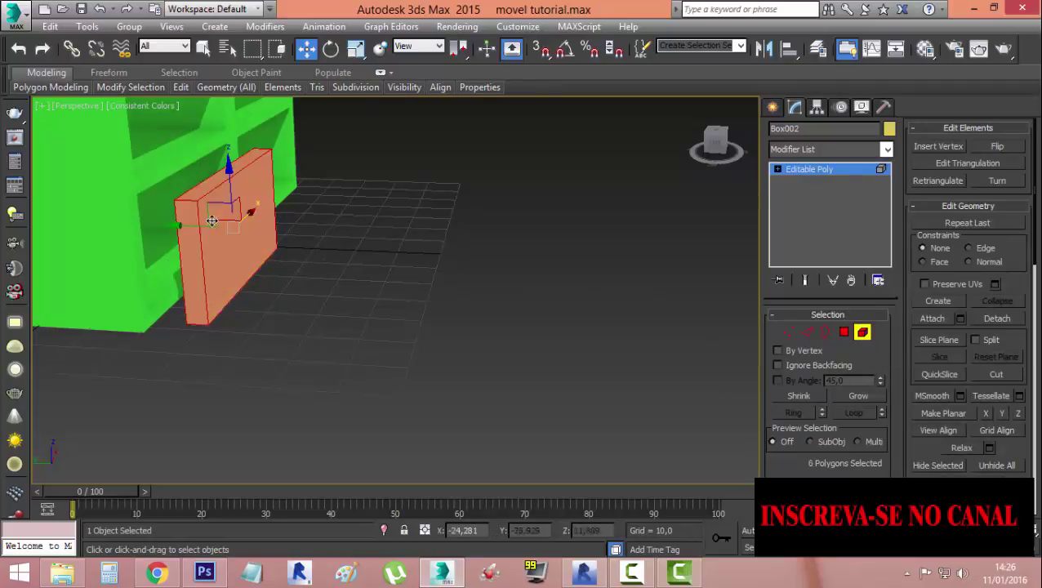
pyautogui.moveTo(196, 230); pyautogui.dragTo(353, 302)
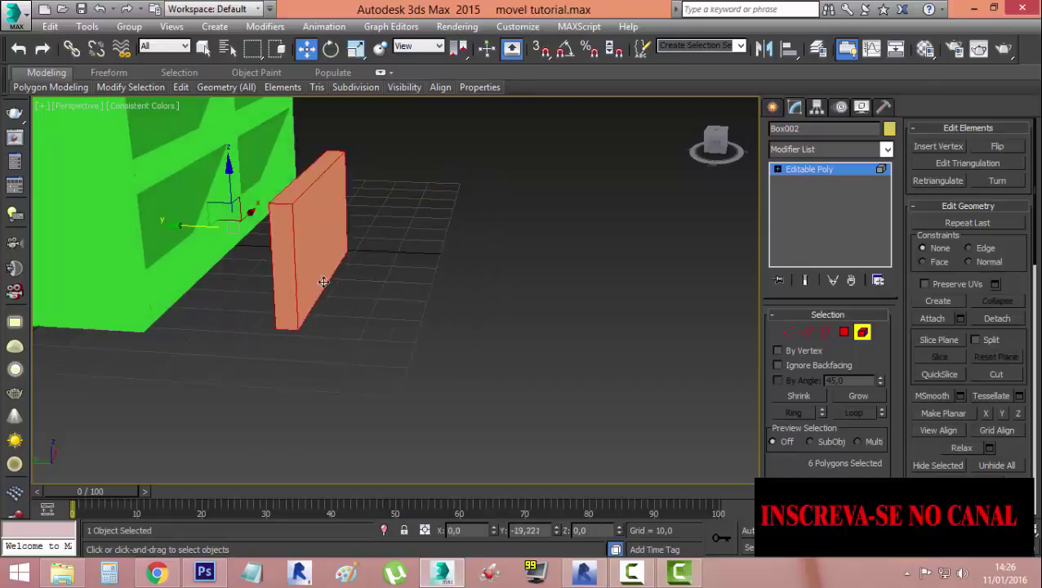
pyautogui.moveTo(339, 245)
pyautogui.mouseDown()
pyautogui.moveTo(138, 211)
pyautogui.moveTo(129, 222)
pyautogui.mouseUp()
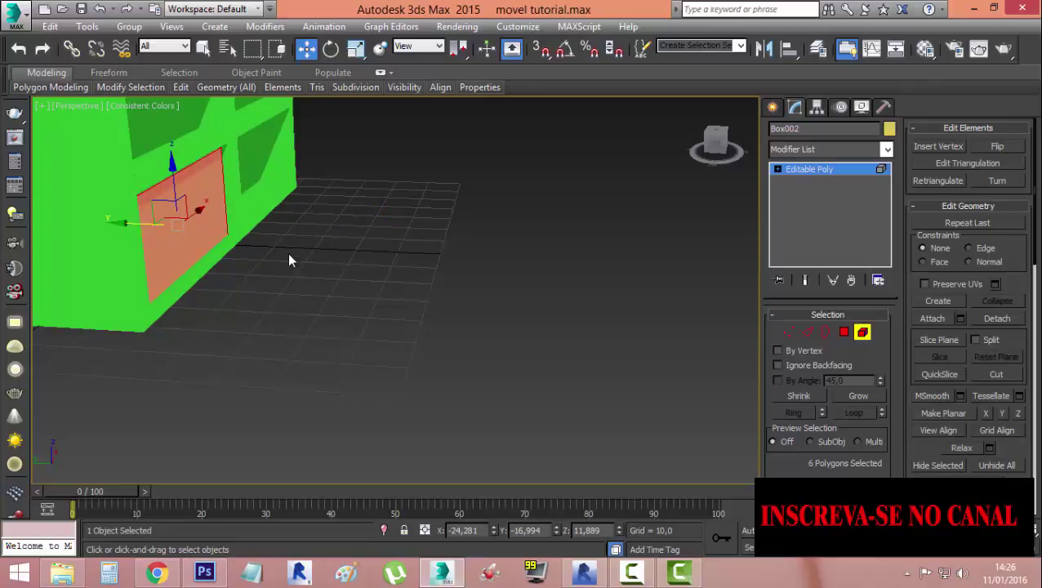
pyautogui.moveTo(318, 273)
pyautogui.keyDown('alt'); pyautogui.mouseDown(button='middle')
pyautogui.moveTo(244, 278)
pyautogui.moveTo(209, 263)
pyautogui.moveTo(417, 259)
pyautogui.mouseUp(button='middle'); pyautogui.keyUp('alt')
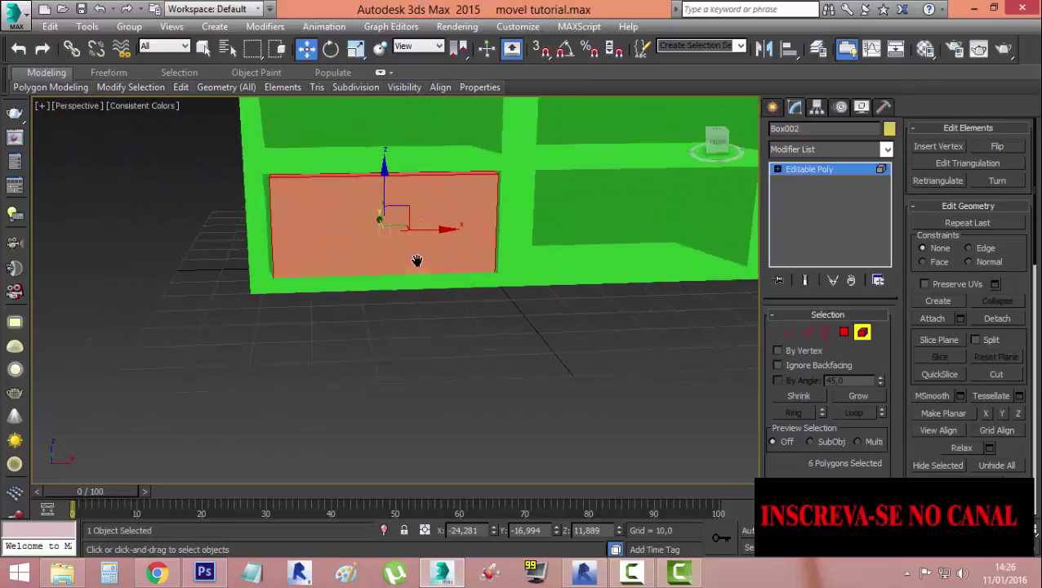
pyautogui.scroll(2, 408, 203)
pyautogui.keyDown('alt'); pyautogui.moveTo(376, 228); pyautogui.dragTo(363, 253, button='middle'); pyautogui.keyUp('alt')
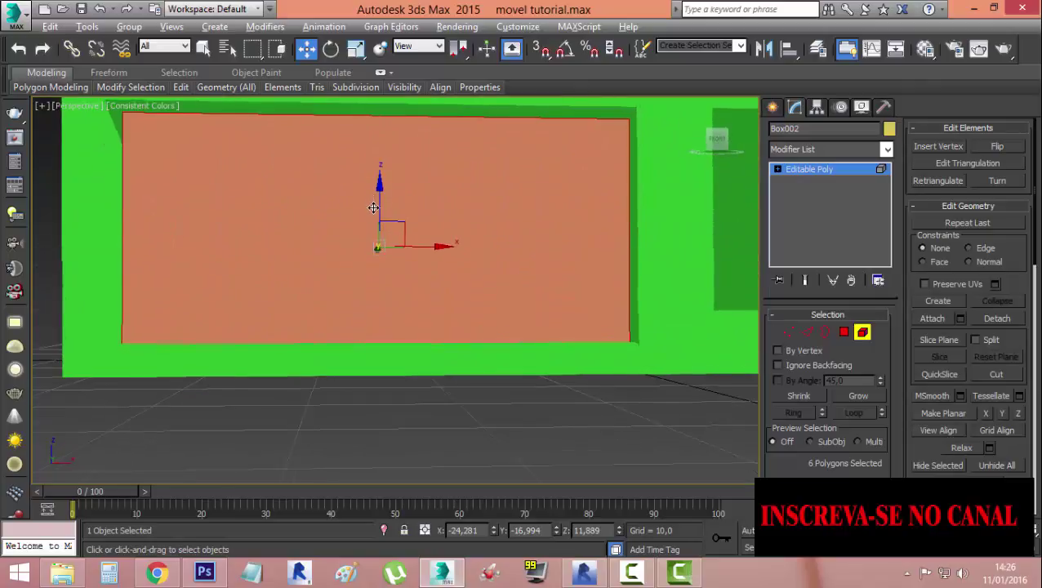
pyautogui.scroll(-2, 353, 281)
pyautogui.scroll(-2, 353, 281)
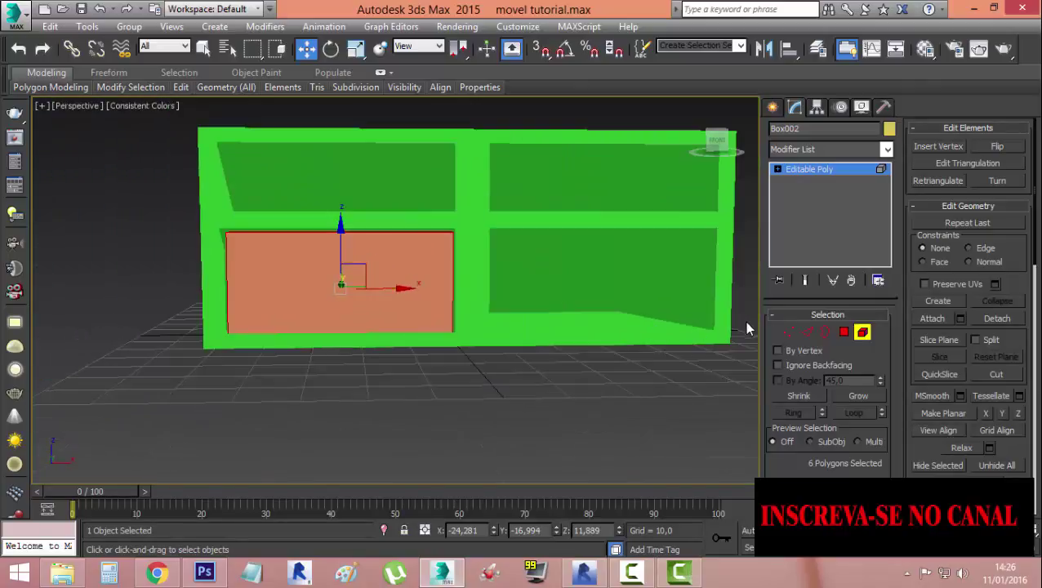
# In Vertex mode, raise the yellow panel's top-edge vertices slightly
pyautogui.click(788, 331)
pyautogui.moveTo(161, 194); pyautogui.dragTo(247, 233)
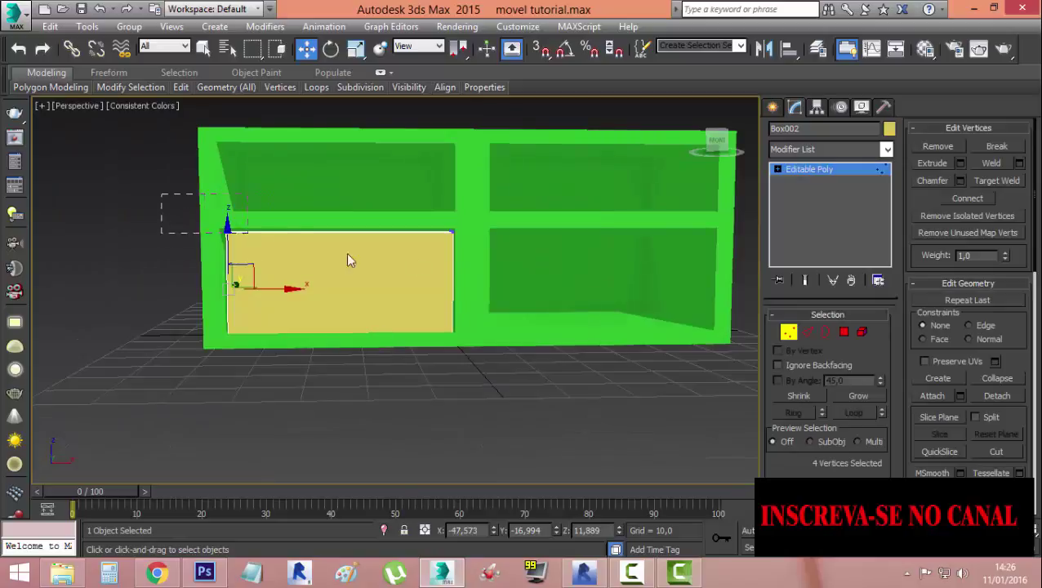
pyautogui.scroll(2, 364, 239)
pyautogui.scroll(2, 372, 280)
pyautogui.scroll(2, 333, 258)
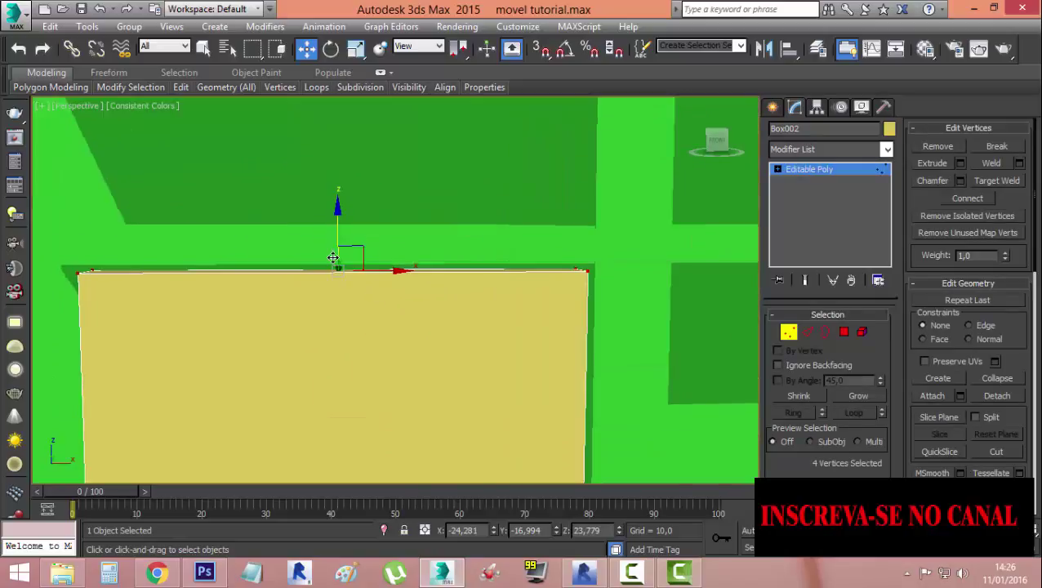
pyautogui.click(333, 245)
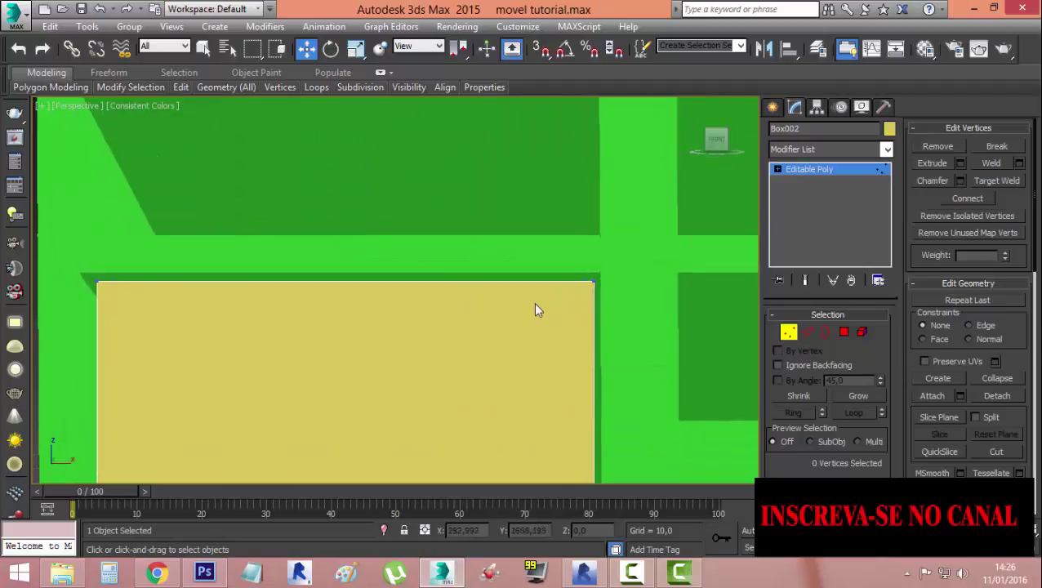
pyautogui.moveTo(537, 309); pyautogui.dragTo(574, 310, button='middle')
pyautogui.moveTo(60, 233); pyautogui.dragTo(729, 333)
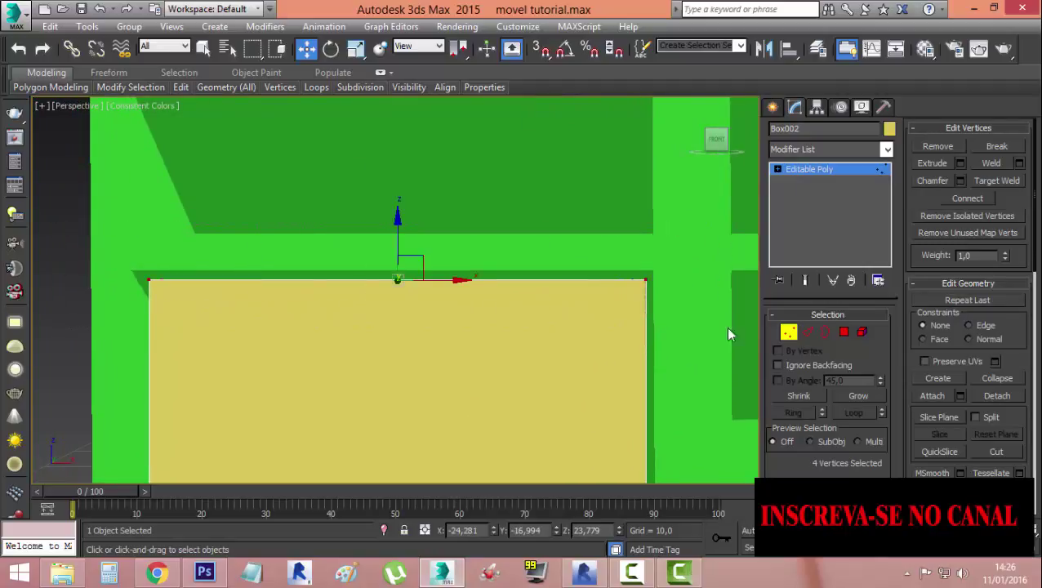
pyautogui.moveTo(394, 232); pyautogui.dragTo(392, 232)
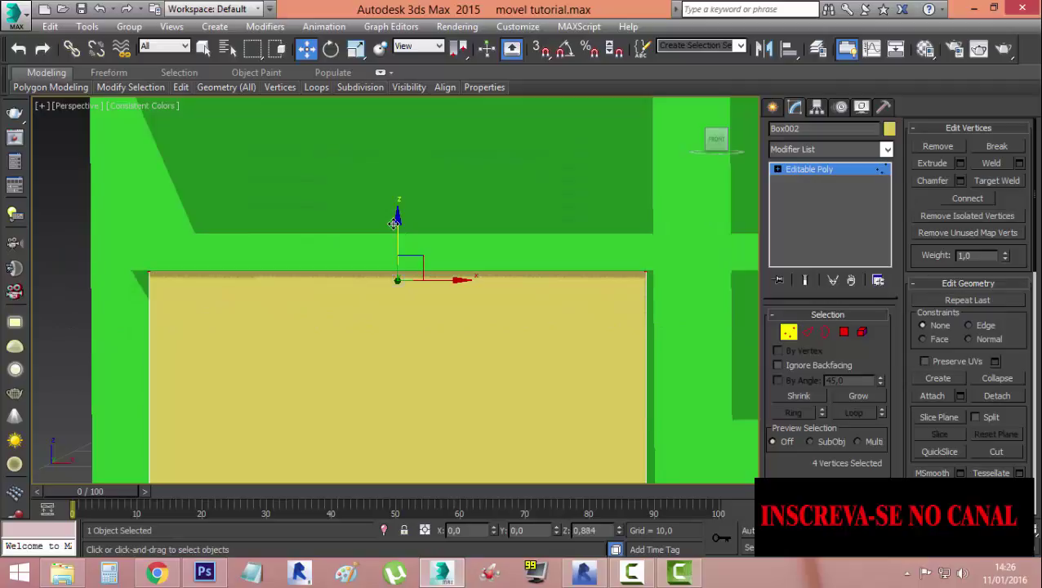
pyautogui.moveTo(393, 233)
pyautogui.mouseDown(button='middle')
pyautogui.moveTo(423, 233)
pyautogui.moveTo(387, 261)
pyautogui.mouseUp(button='middle')
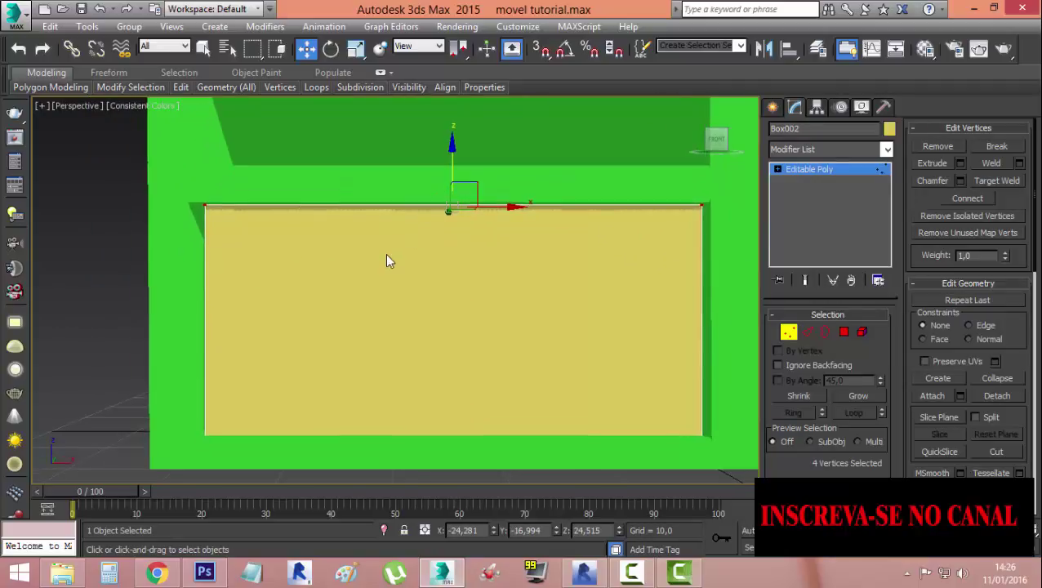
# Pull the panel's left-edge vertices out along X to the opening's left side
pyautogui.moveTo(214, 378); pyautogui.dragTo(246, 461)
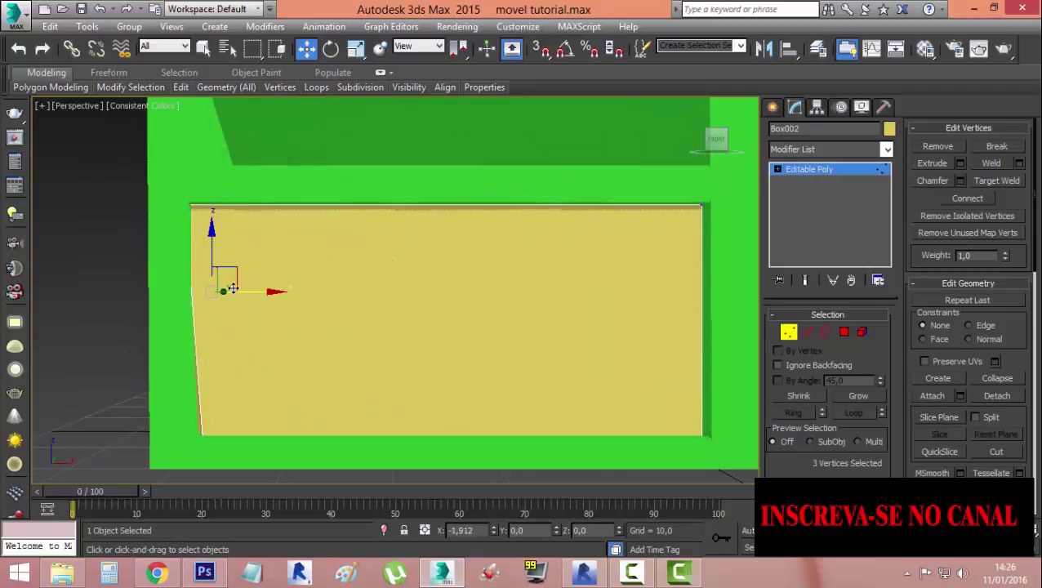
pyautogui.moveTo(261, 320)
pyautogui.mouseDown(button='middle')
pyautogui.moveTo(321, 239)
pyautogui.moveTo(303, 306)
pyautogui.mouseUp(button='middle')
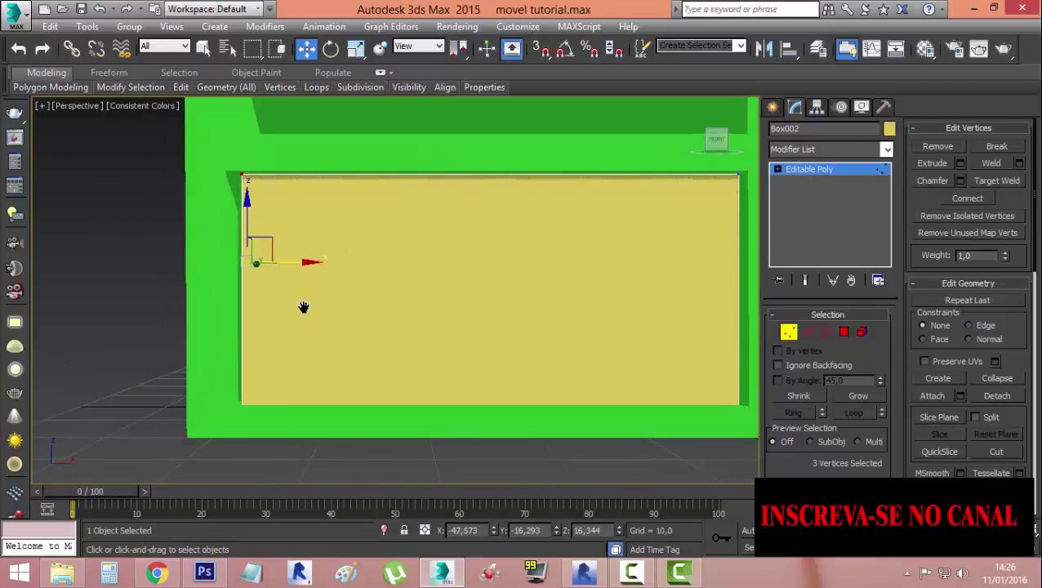
pyautogui.moveTo(256, 401); pyautogui.dragTo(271, 472)
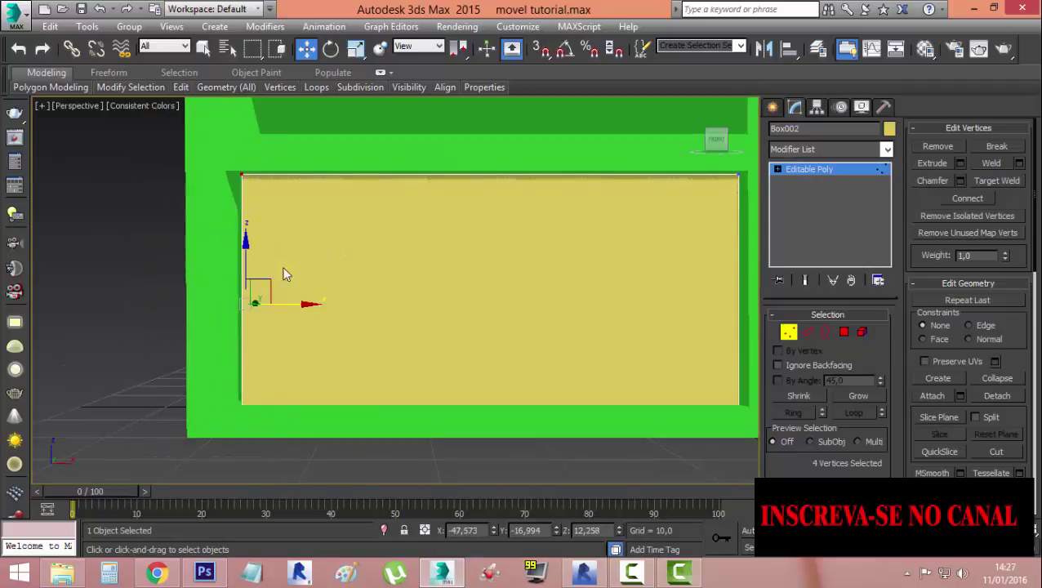
pyautogui.click(274, 303)
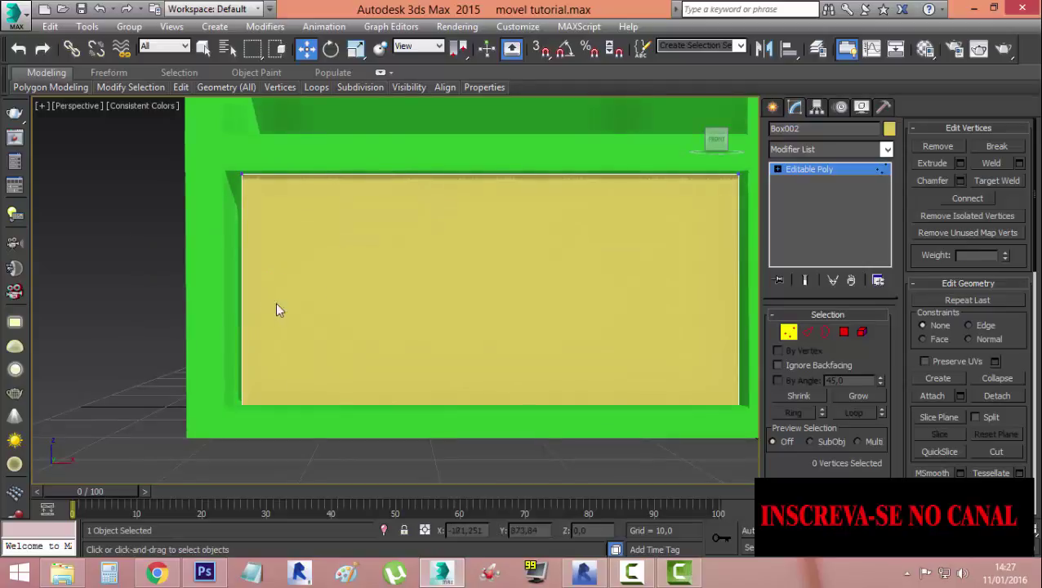
pyautogui.moveTo(151, 110); pyautogui.dragTo(286, 445)
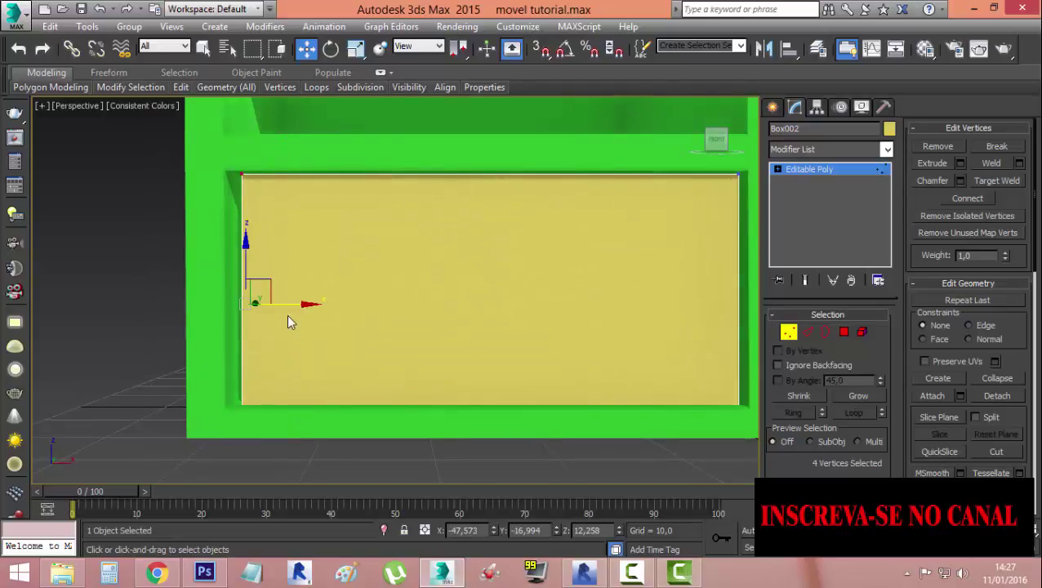
pyautogui.moveTo(286, 303); pyautogui.dragTo(276, 300)
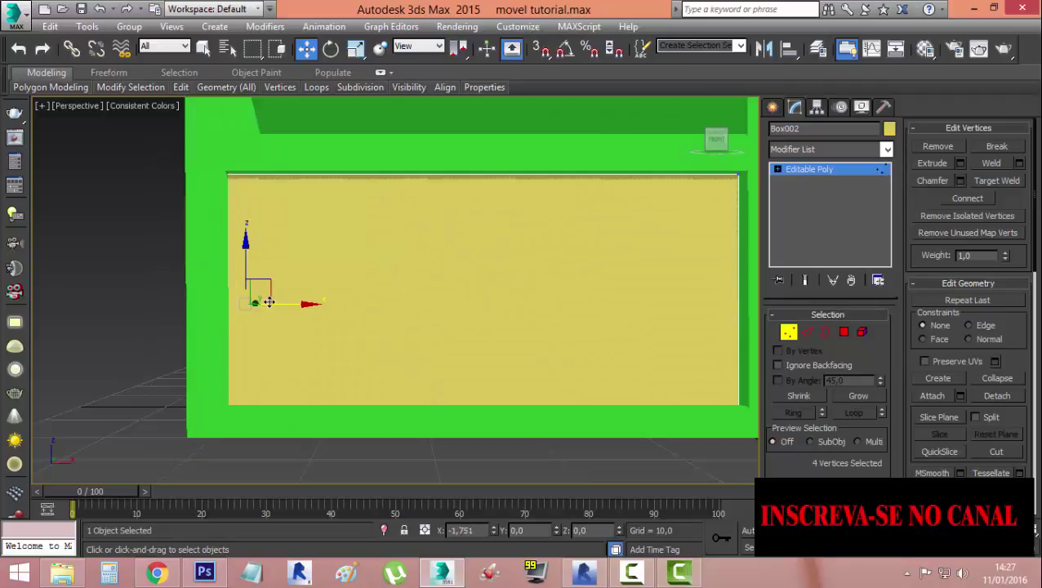
pyautogui.scroll(-3, 358, 321)
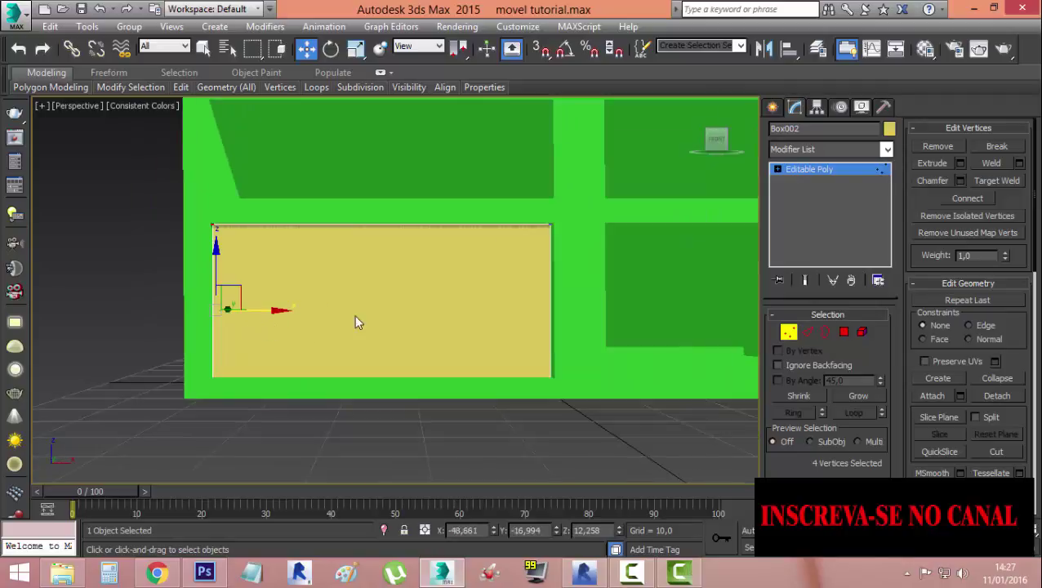
# Move the panel's four right-edge vertices to line up with the opening
pyautogui.moveTo(567, 233); pyautogui.dragTo(566, 206)
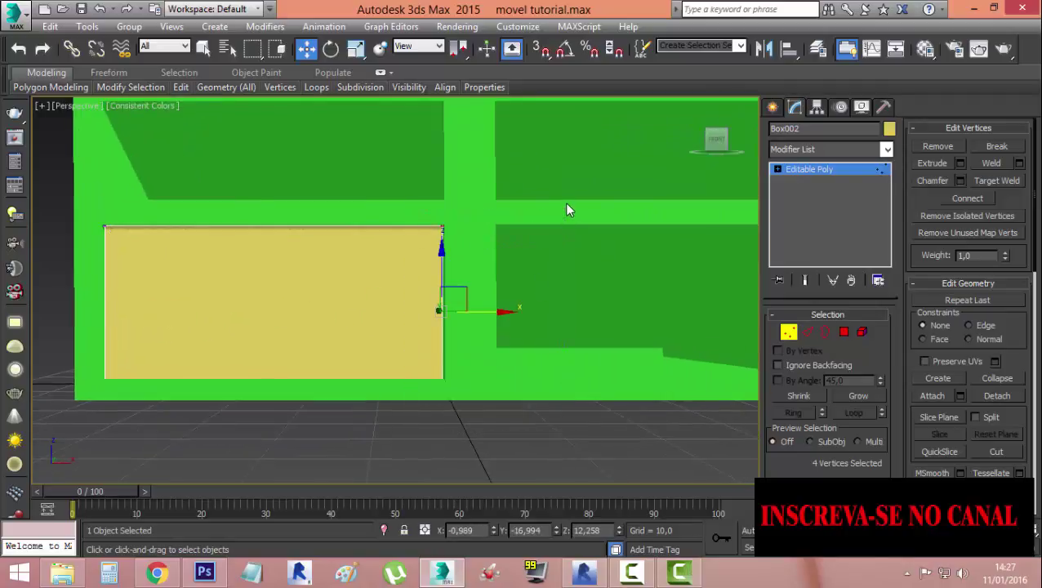
pyautogui.scroll(2, 433, 309)
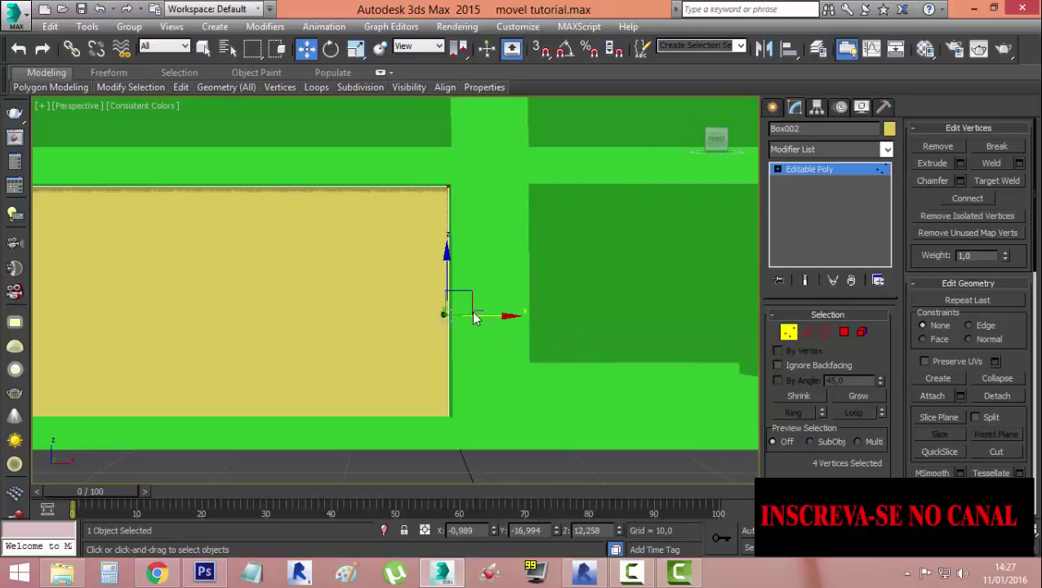
pyautogui.click(473, 321)
pyautogui.scroll(-2, 414, 211)
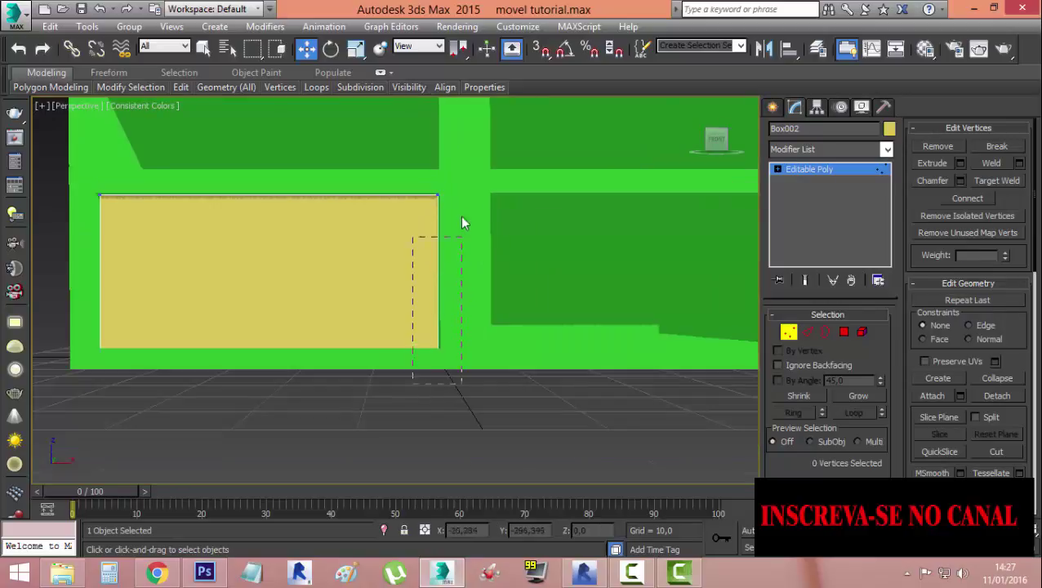
pyautogui.moveTo(461, 222); pyautogui.dragTo(462, 219)
pyautogui.moveTo(476, 281)
pyautogui.mouseDown()
pyautogui.moveTo(463, 281)
pyautogui.moveTo(473, 280)
pyautogui.mouseUp()
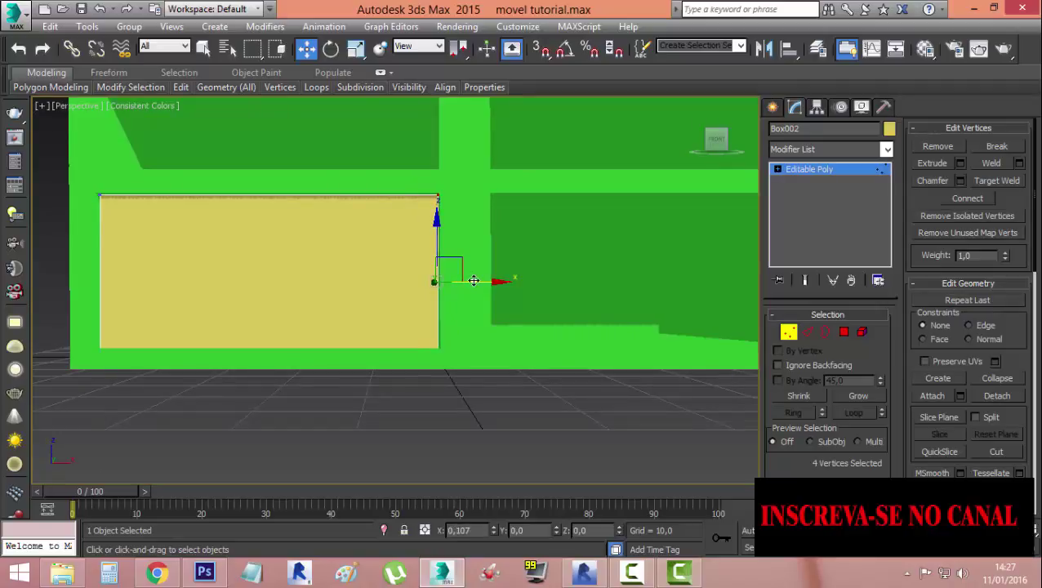
# Raise the panel's bottom-edge vertices along Z to the opening's bottom, then check the unit
pyautogui.keyDown('alt'); pyautogui.moveTo(156, 389); pyautogui.dragTo(137, 398, button='middle'); pyautogui.keyUp('alt')
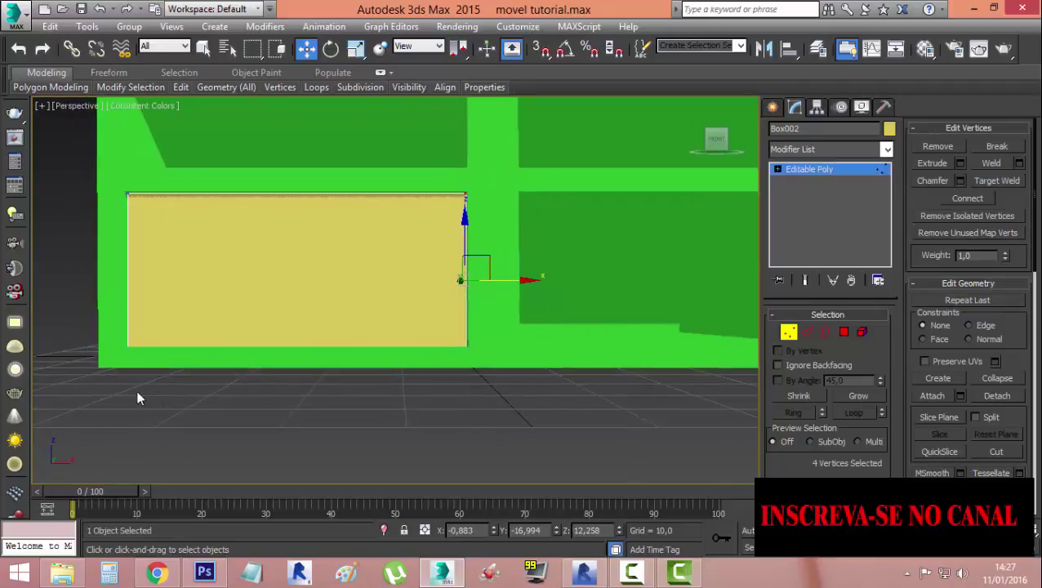
pyautogui.scroll(3, 290, 342)
pyautogui.moveTo(303, 342); pyautogui.dragTo(339, 335, button='middle')
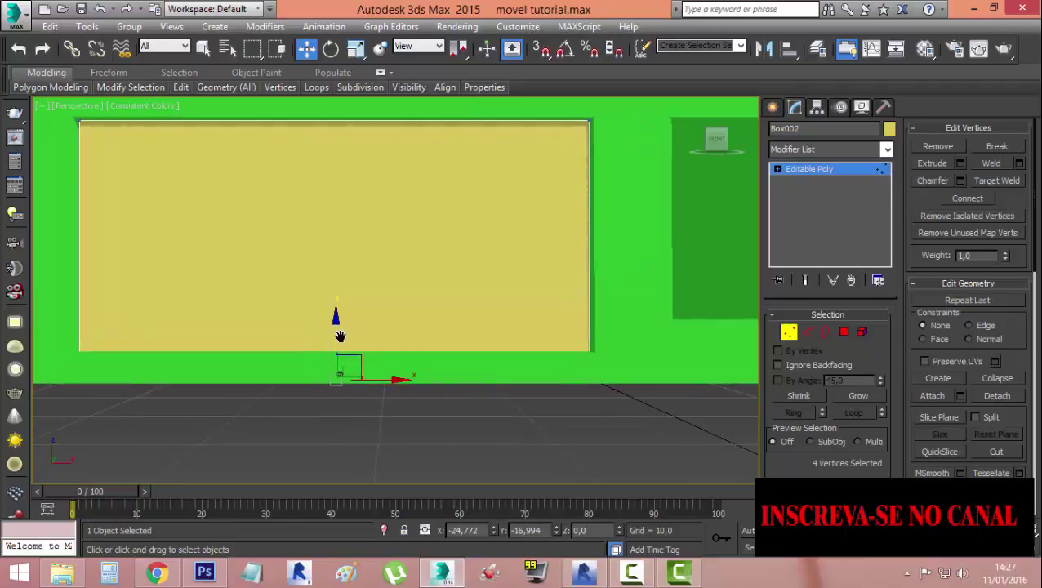
pyautogui.moveTo(339, 335); pyautogui.dragTo(336, 310)
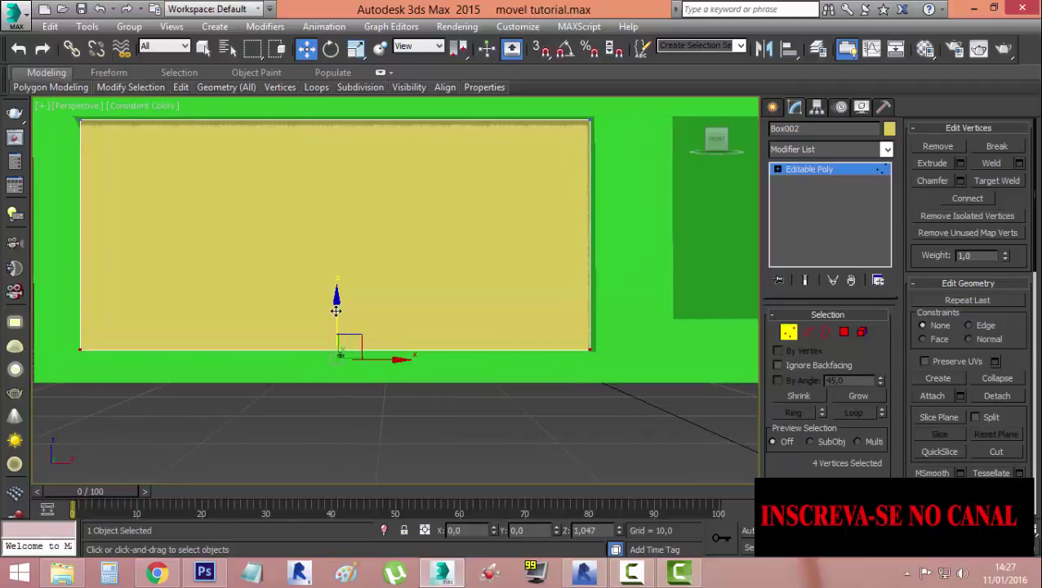
pyautogui.moveTo(335, 310); pyautogui.dragTo(335, 299)
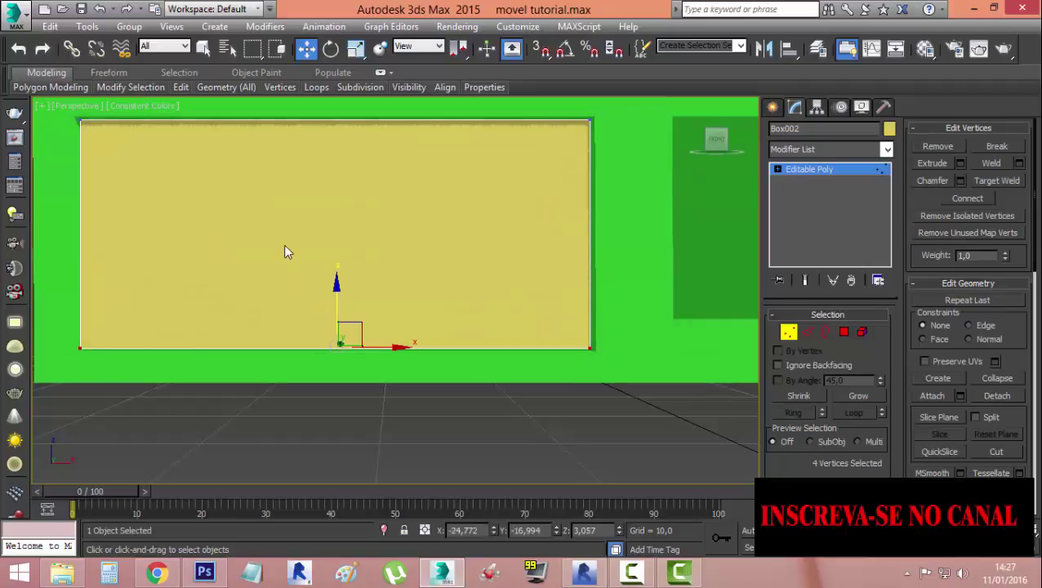
pyautogui.scroll(-2, 314, 372)
pyautogui.scroll(-1, 344, 373)
pyautogui.keyDown('alt'); pyautogui.moveTo(341, 370); pyautogui.dragTo(433, 424, button='middle'); pyautogui.keyUp('alt')
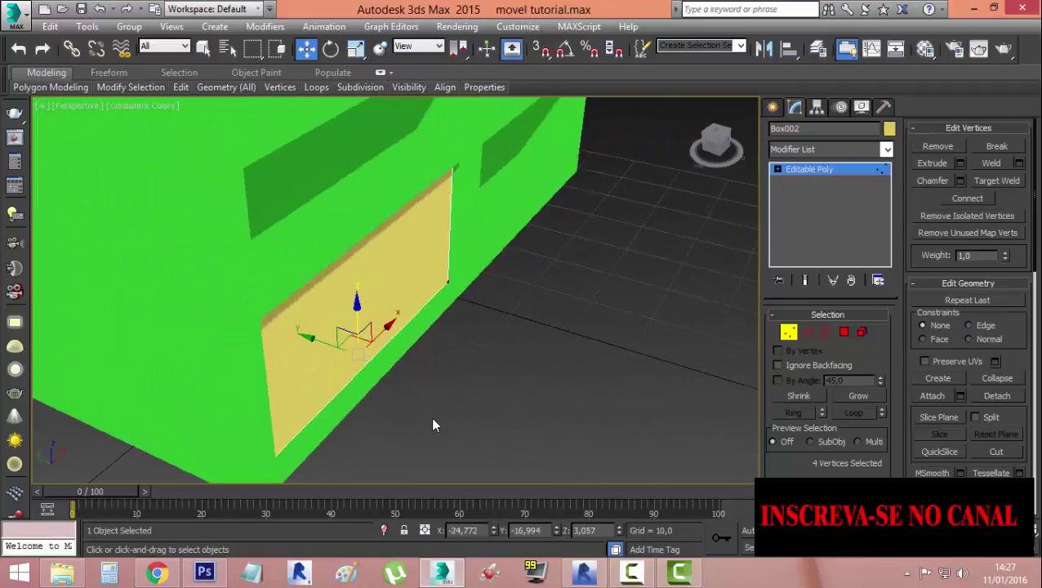
pyautogui.scroll(-1, 460, 297)
pyautogui.scroll(-2, 460, 297)
pyautogui.keyDown('alt'); pyautogui.moveTo(462, 298); pyautogui.dragTo(456, 324, button='middle'); pyautogui.keyUp('alt')
pyautogui.click(460, 354)
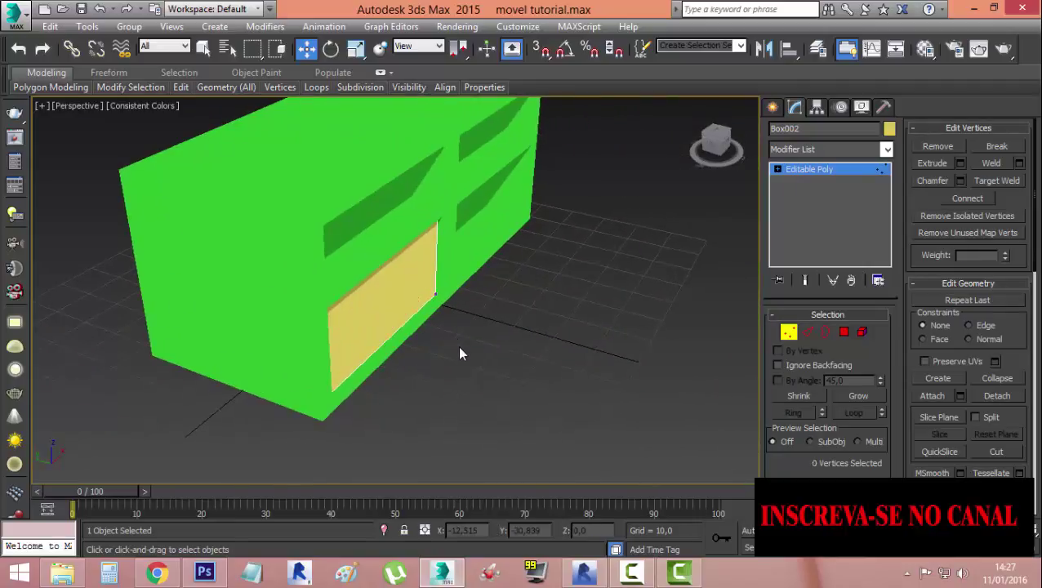
pyautogui.scroll(3, 461, 331)
pyautogui.scroll(-3, 445, 283)
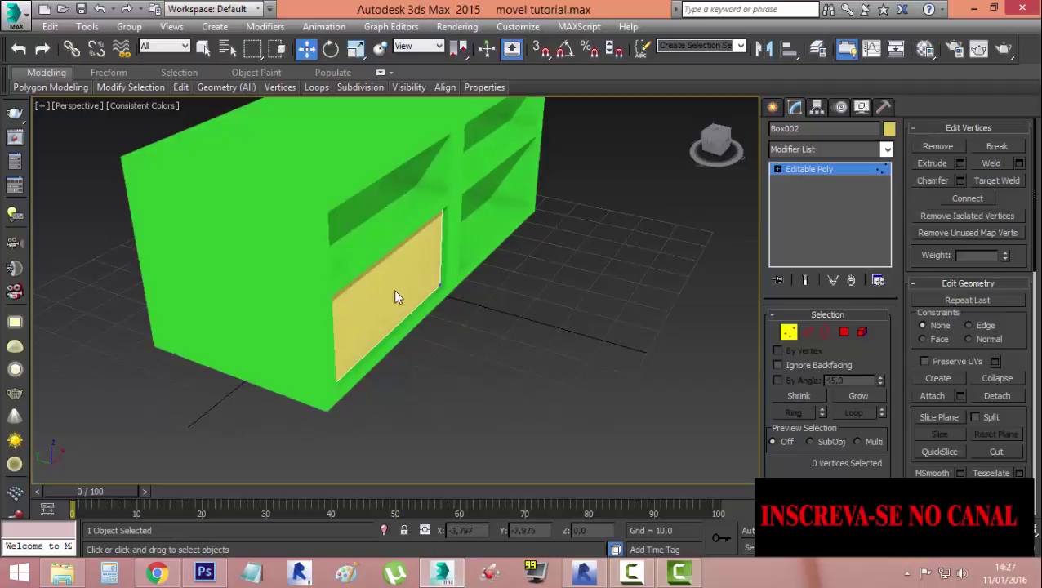
pyautogui.scroll(-1, 394, 297)
pyautogui.scroll(-3, 446, 316)
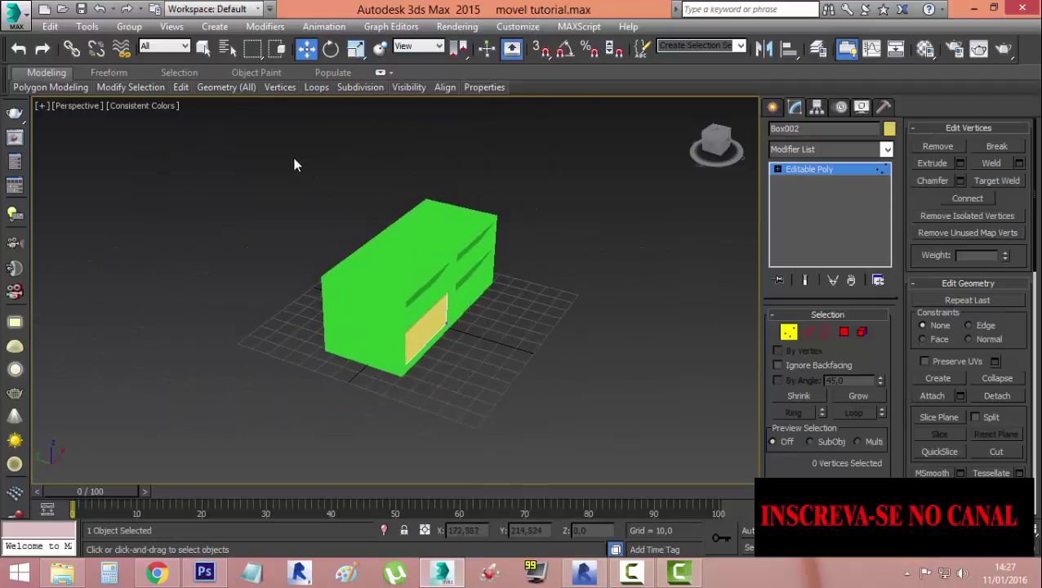
# Change the door panel Box002's object colour to grey
pyautogui.moveTo(398, 288); pyautogui.dragTo(550, 447)
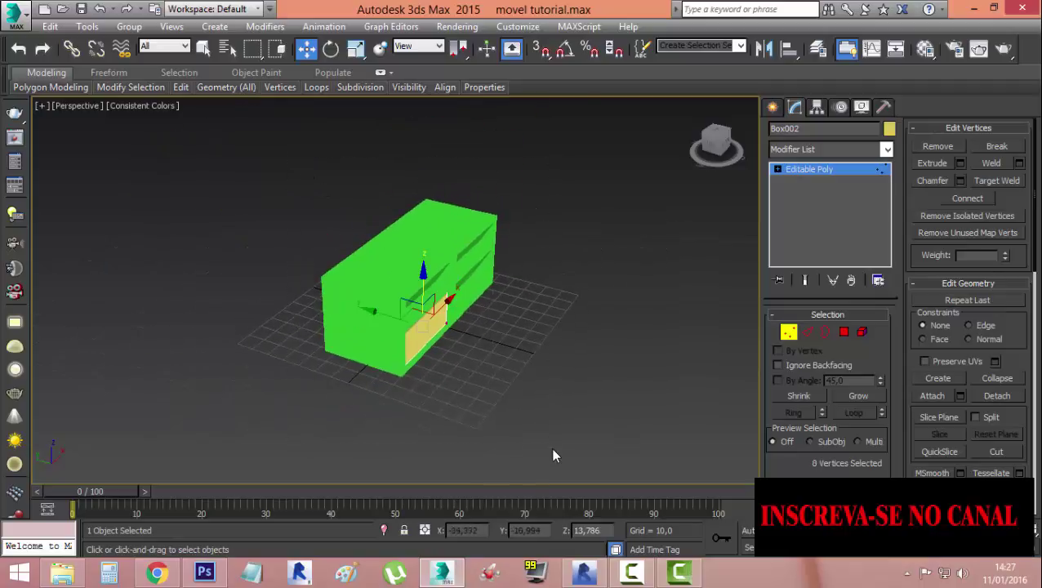
pyautogui.click(893, 129)
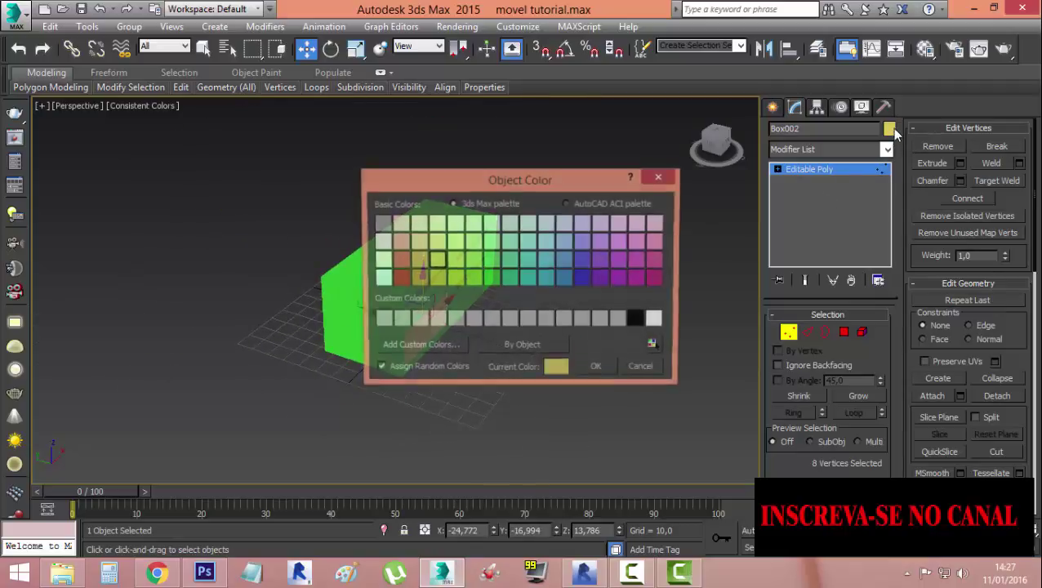
pyautogui.click(618, 320)
pyautogui.click(606, 368)
pyautogui.click(607, 369)
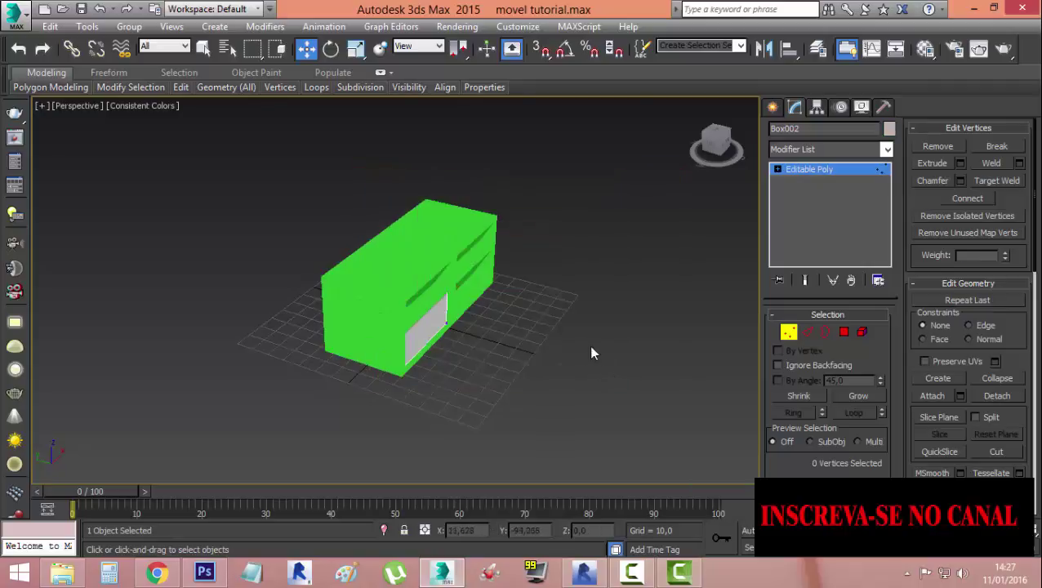
# Exit Vertex mode, select all objects with Ctrl+A, and give the shelf unit grey too
pyautogui.click(843, 171)
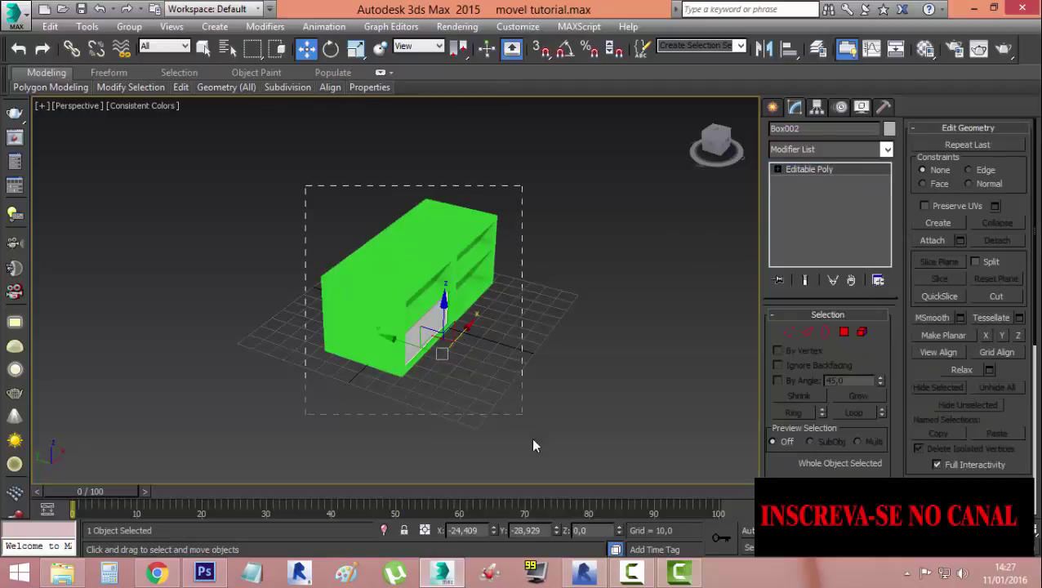
pyautogui.hotkey('ctrl', 'a')
pyautogui.click(889, 129)
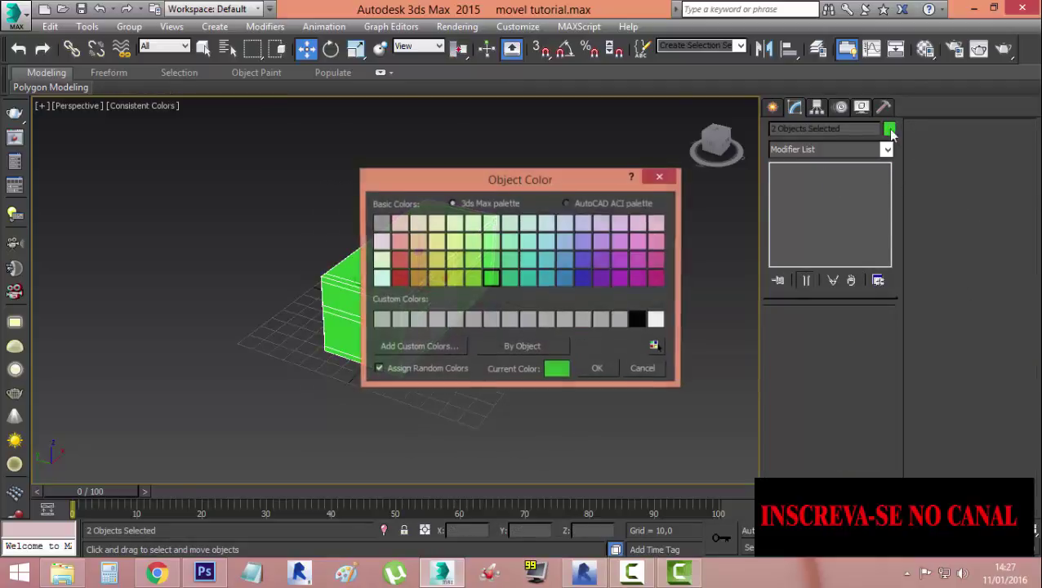
pyautogui.click(619, 319)
pyautogui.click(612, 372)
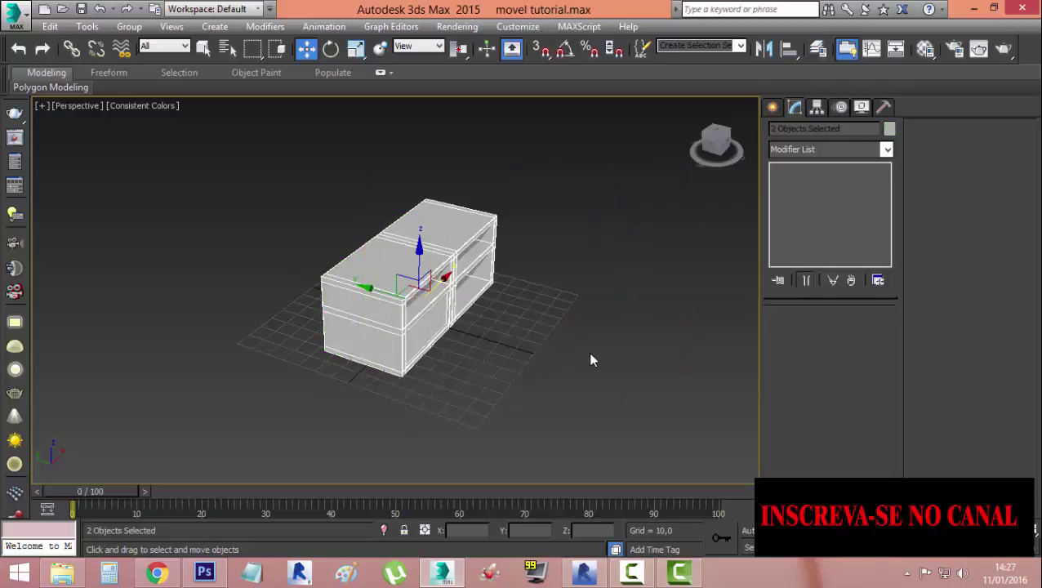
pyautogui.click(587, 352)
pyautogui.scroll(5, 468, 340)
pyautogui.scroll(3, 400, 311)
# Select Box002 in Front view and Shift-drag it upward along Z to clone it
pyautogui.click(421, 270)
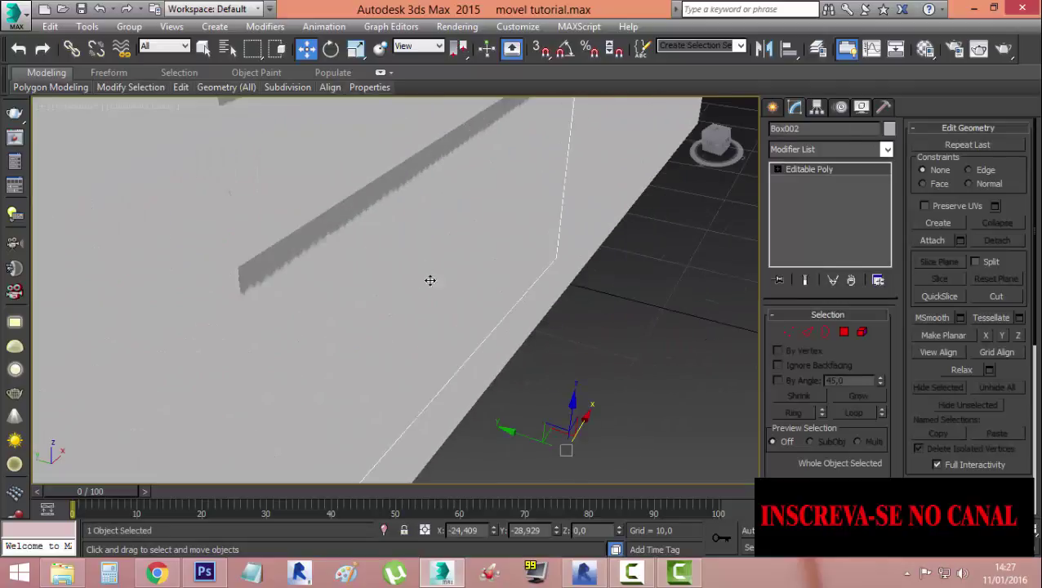
pyautogui.scroll(-4, 469, 302)
pyautogui.scroll(-1, 482, 288)
pyautogui.moveTo(618, 282)
pyautogui.keyDown('alt'); pyautogui.mouseDown(button='middle')
pyautogui.moveTo(454, 288)
pyautogui.moveTo(425, 249)
pyautogui.moveTo(482, 237)
pyautogui.moveTo(544, 248)
pyautogui.moveTo(563, 329)
pyautogui.moveTo(476, 283)
pyautogui.mouseUp(button='middle'); pyautogui.keyUp('alt')
pyautogui.scroll(-1, 563, 329)
pyautogui.scroll(-3, 531, 327)
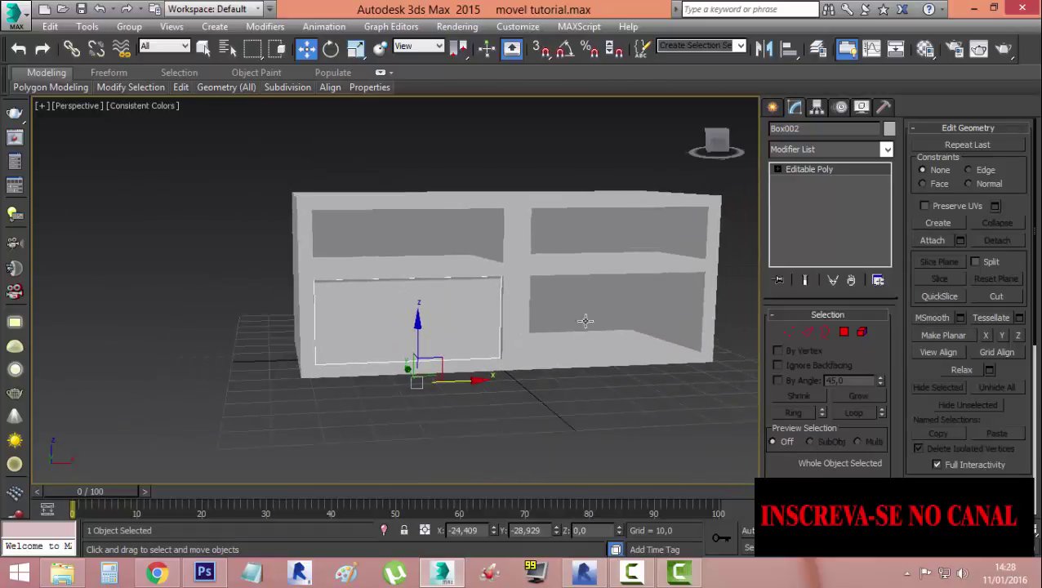
pyautogui.click(712, 142)
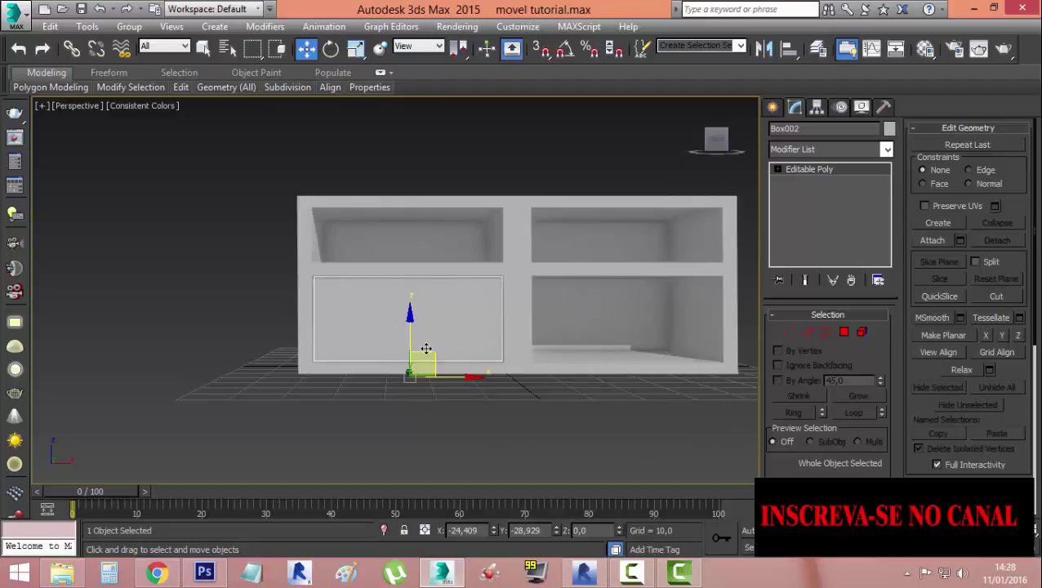
pyautogui.keyDown('shift'); pyautogui.moveTo(410, 335); pyautogui.dragTo(418, 232); pyautogui.keyUp('shift')
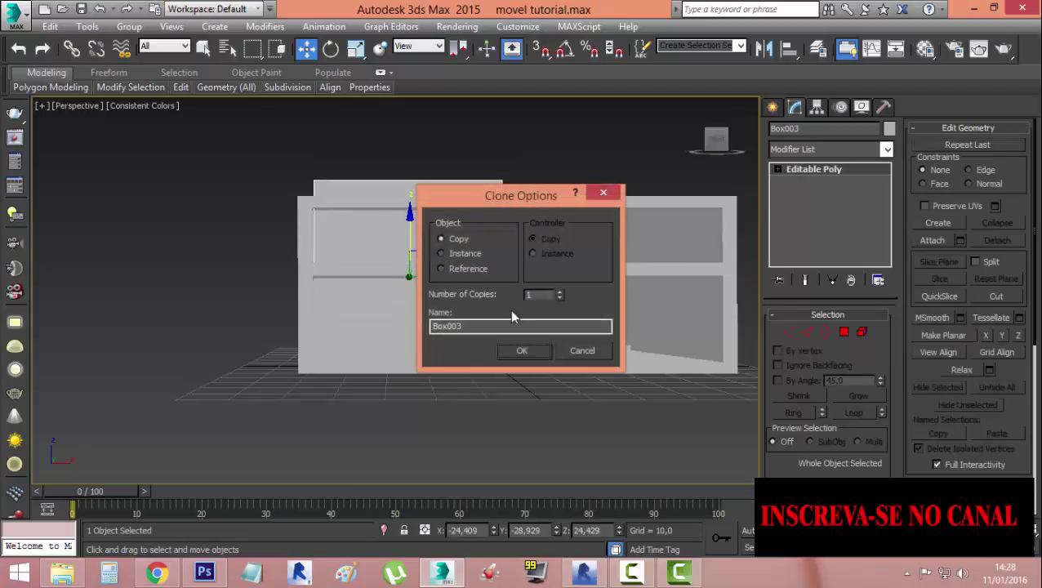
# Confirm the copy as Box003, raise it into the upper-left opening, and enter Vertex mode
pyautogui.click(522, 351)
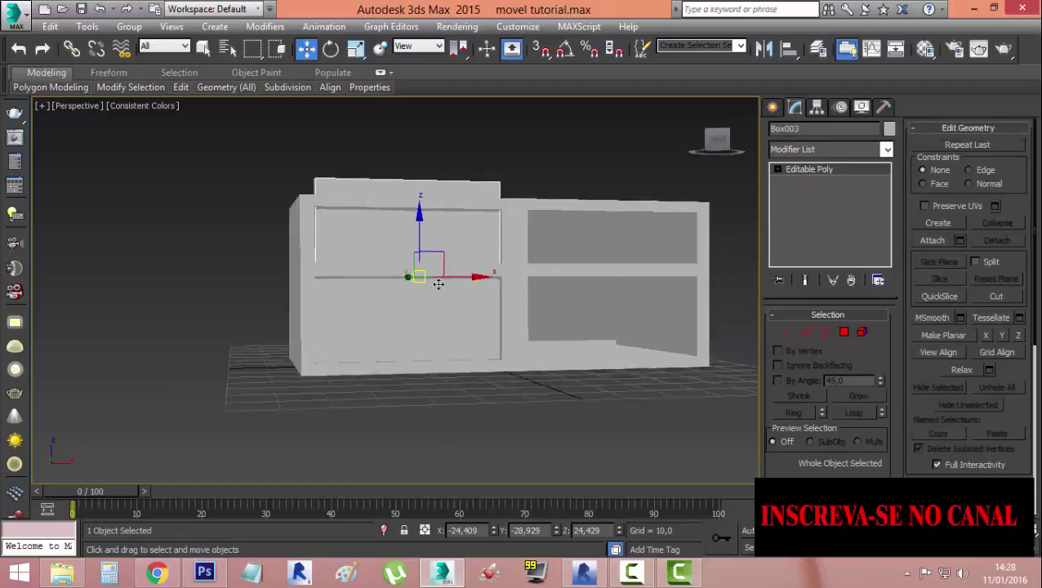
pyautogui.keyDown('alt'); pyautogui.moveTo(439, 283); pyautogui.dragTo(438, 241, button='middle'); pyautogui.keyUp('alt')
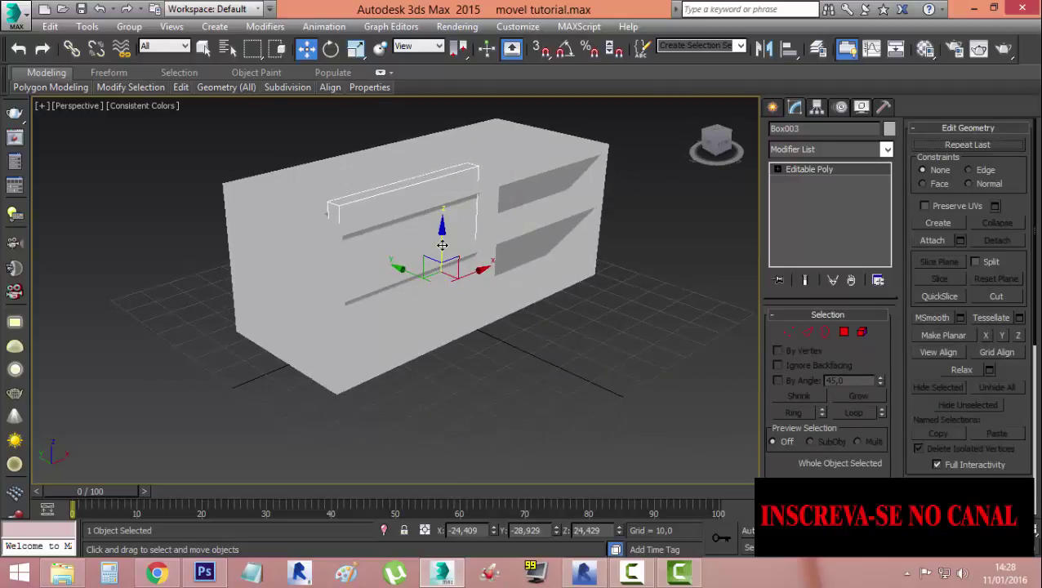
pyautogui.moveTo(441, 245); pyautogui.dragTo(434, 239)
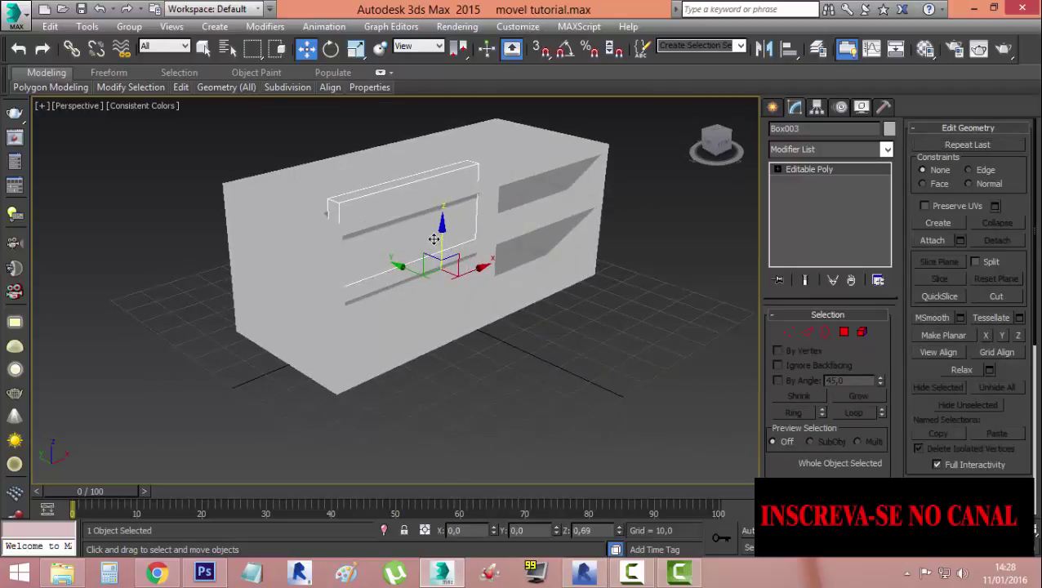
pyautogui.keyDown('alt'); pyautogui.moveTo(435, 234); pyautogui.dragTo(570, 276, button='middle'); pyautogui.keyUp('alt')
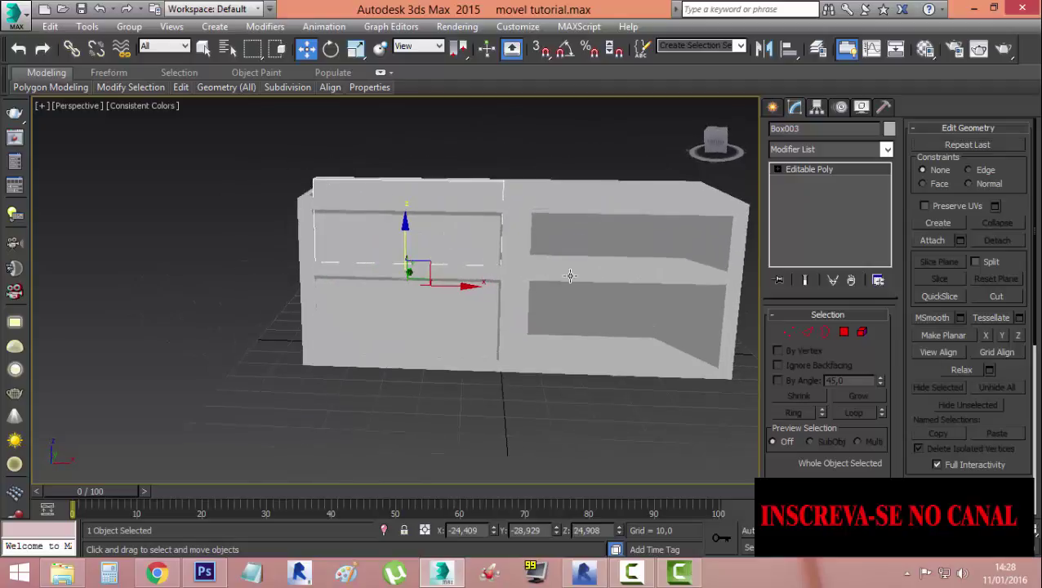
pyautogui.click(787, 332)
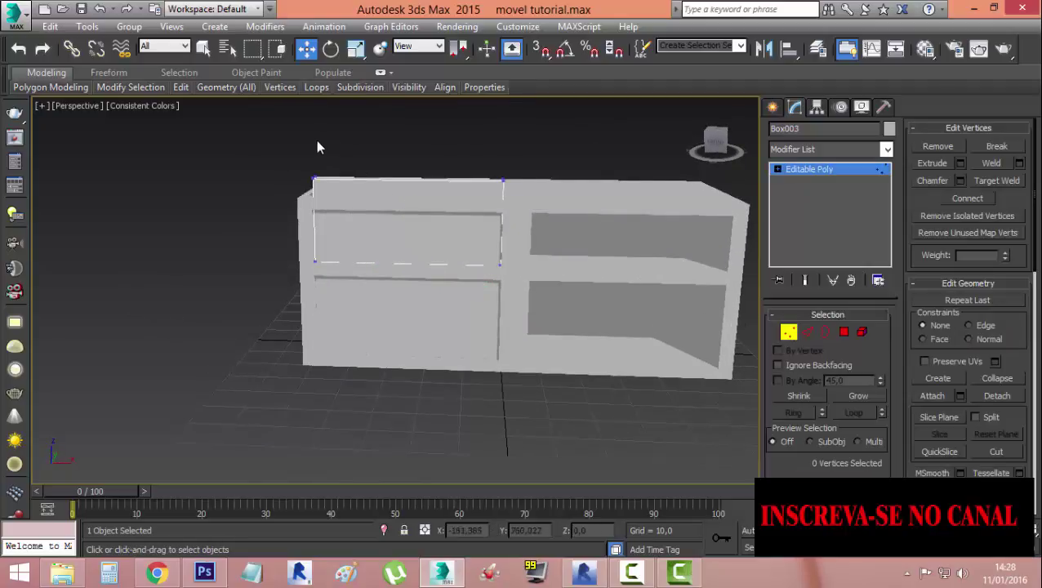
# Lower Box003's four top-edge vertices along Z to fit the upper-left opening, then check
pyautogui.moveTo(279, 136); pyautogui.dragTo(535, 194)
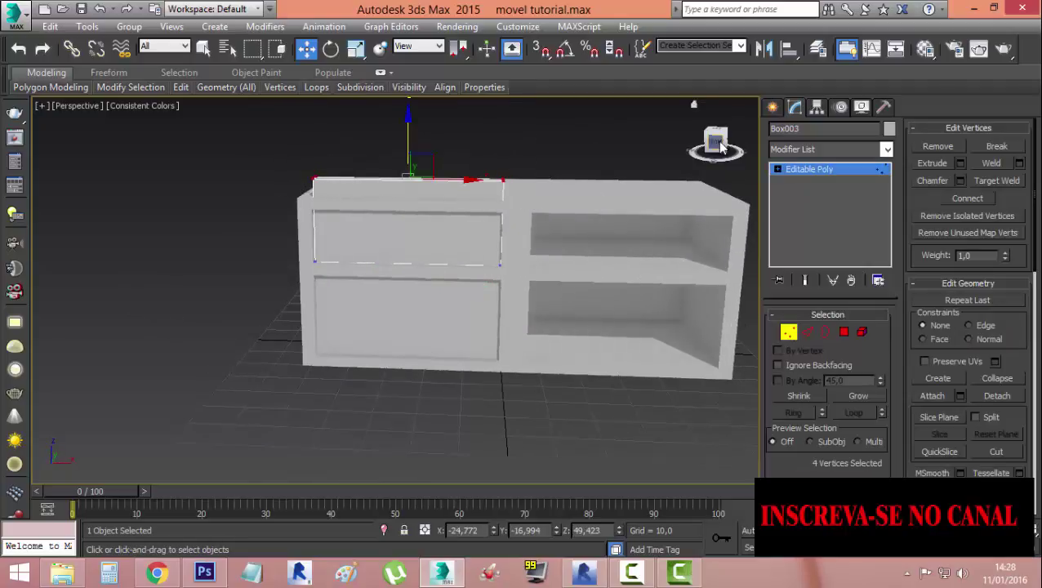
pyautogui.moveTo(716, 141); pyautogui.dragTo(694, 142)
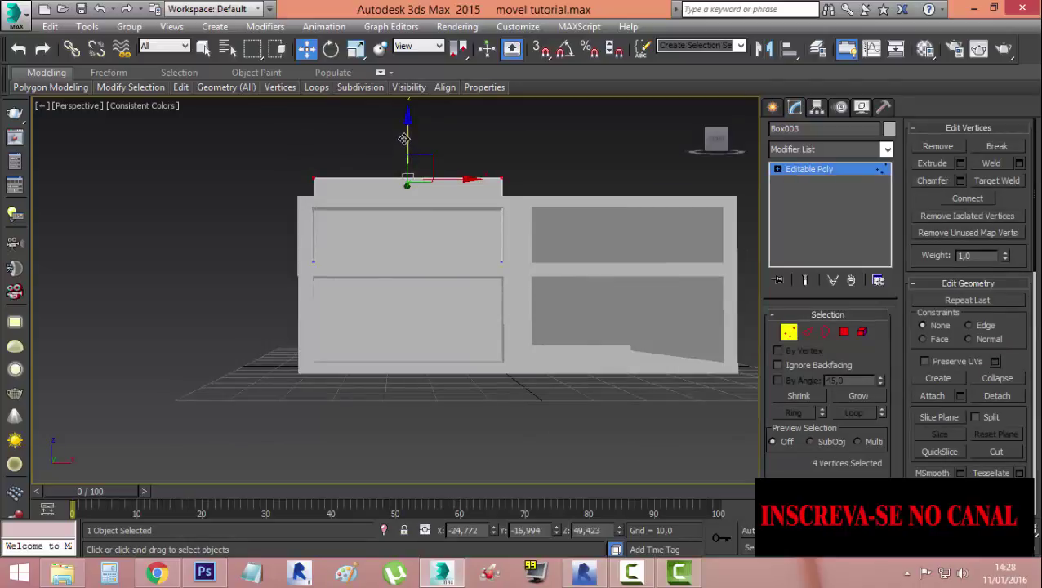
pyautogui.moveTo(403, 139)
pyautogui.mouseDown()
pyautogui.moveTo(407, 177)
pyautogui.moveTo(409, 168)
pyautogui.mouseUp()
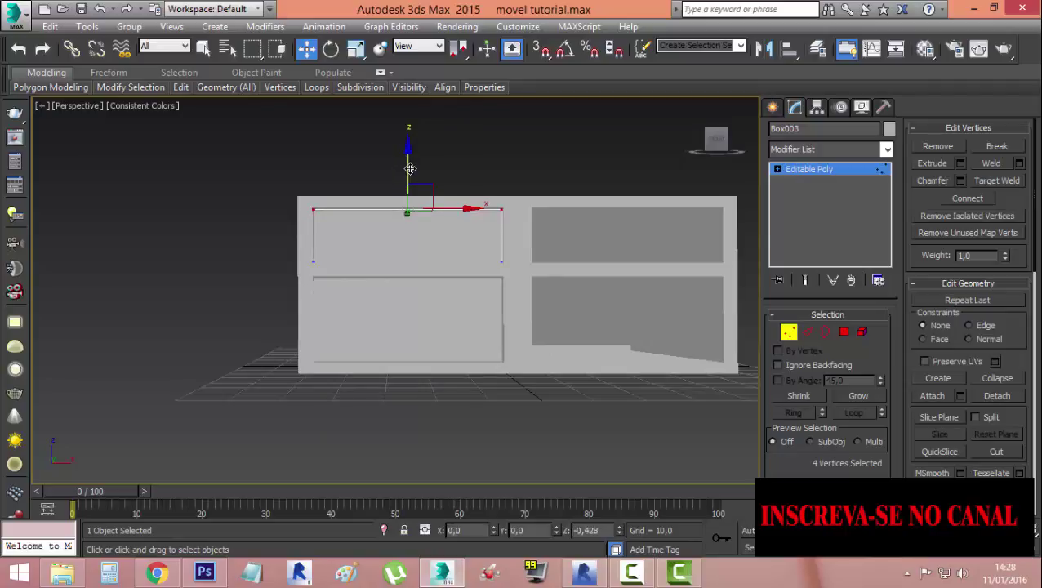
pyautogui.click(404, 240)
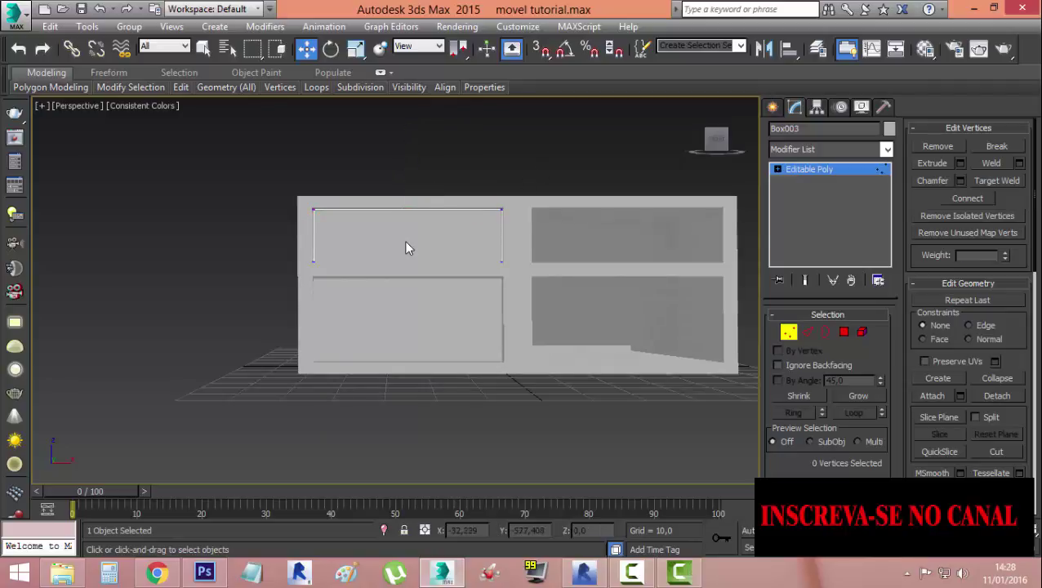
pyautogui.keyDown('alt'); pyautogui.moveTo(406, 243); pyautogui.dragTo(457, 266, button='middle'); pyautogui.keyUp('alt')
pyautogui.moveTo(501, 295)
pyautogui.keyDown('alt'); pyautogui.mouseDown(button='middle')
pyautogui.moveTo(405, 219)
pyautogui.moveTo(348, 258)
pyautogui.moveTo(370, 308)
pyautogui.moveTo(393, 266)
pyautogui.moveTo(493, 268)
pyautogui.mouseUp(button='middle'); pyautogui.keyUp('alt')
pyautogui.scroll(3, 449, 239)
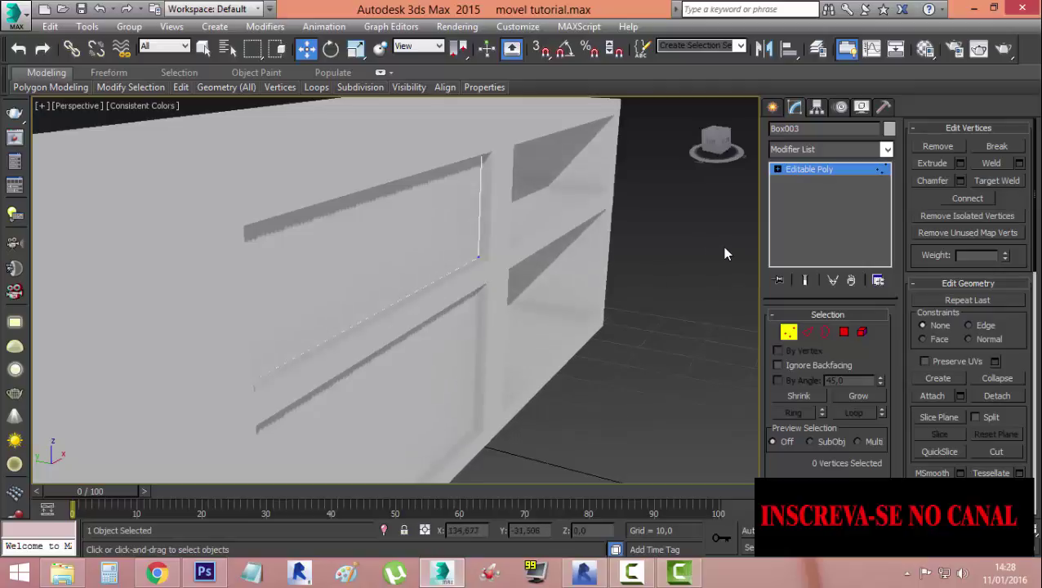
# Exit Vertex mode, select both left door panels, and slide them outward along Y
pyautogui.click(837, 169)
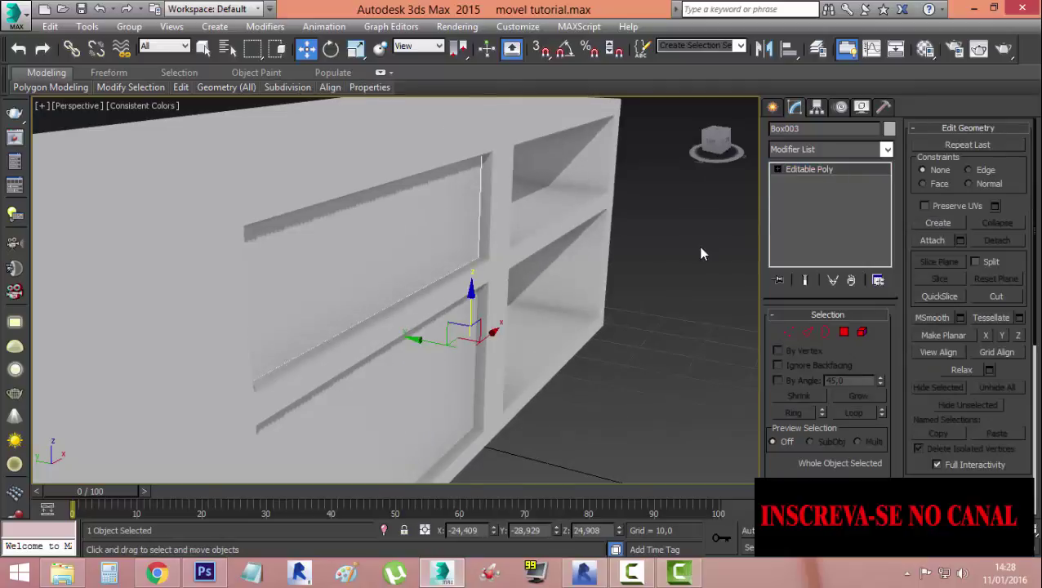
pyautogui.click(677, 257)
pyautogui.scroll(-3, 652, 268)
pyautogui.scroll(-4, 645, 241)
pyautogui.click(533, 272)
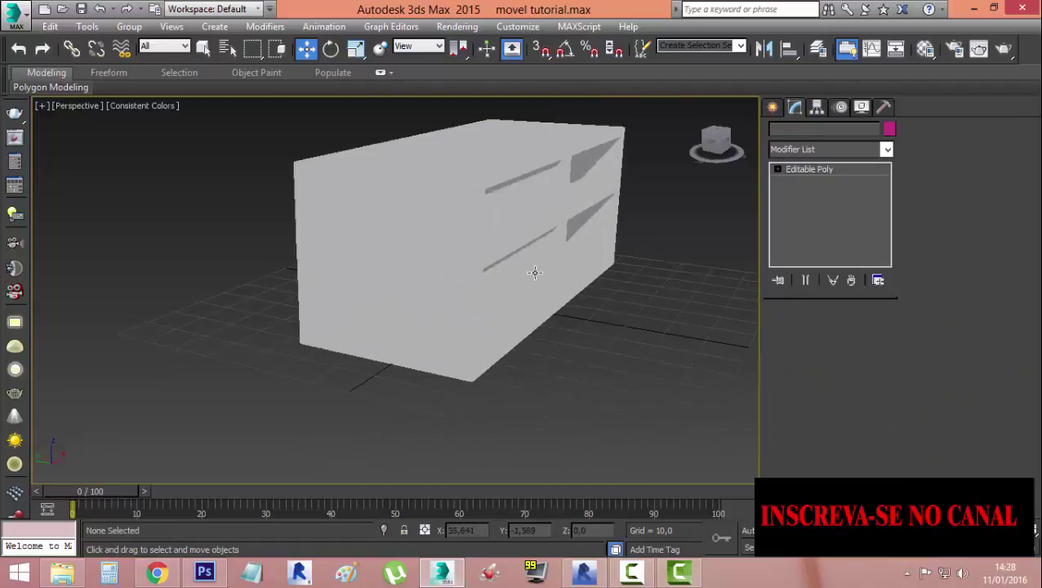
pyautogui.keyDown('ctrl'); pyautogui.click(522, 231); pyautogui.keyUp('ctrl')
pyautogui.scroll(2, 522, 231)
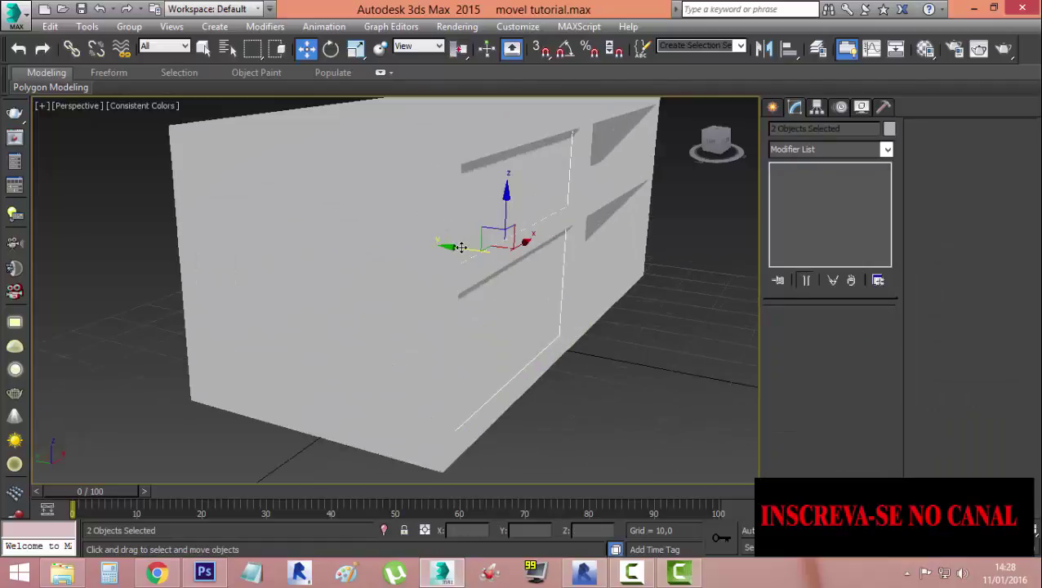
pyautogui.moveTo(466, 247); pyautogui.dragTo(470, 254)
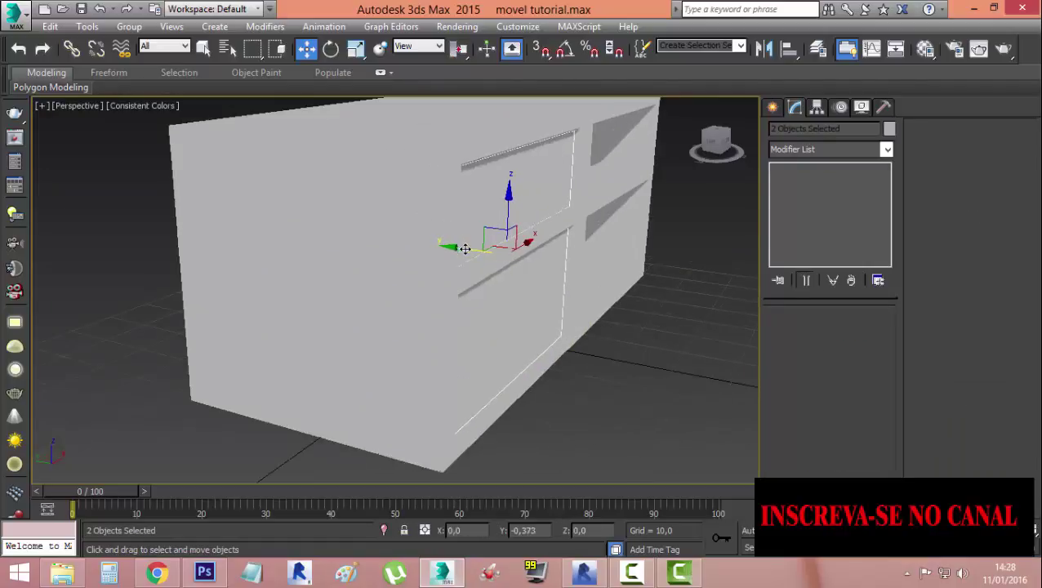
pyautogui.click(642, 325)
# Reselect both left panels and push them back in flush with the cabinet front
pyautogui.moveTo(609, 325)
pyautogui.keyDown('alt'); pyautogui.mouseDown(button='middle')
pyautogui.moveTo(572, 333)
pyautogui.moveTo(481, 310)
pyautogui.moveTo(330, 295)
pyautogui.mouseUp(button='middle'); pyautogui.keyUp('alt')
pyautogui.moveTo(428, 332)
pyautogui.keyDown('alt'); pyautogui.mouseDown(button='middle')
pyautogui.moveTo(351, 346)
pyautogui.moveTo(282, 297)
pyautogui.moveTo(265, 338)
pyautogui.moveTo(279, 355)
pyautogui.moveTo(428, 360)
pyautogui.moveTo(453, 325)
pyautogui.mouseUp(button='middle'); pyautogui.keyUp('alt')
pyautogui.click(419, 239)
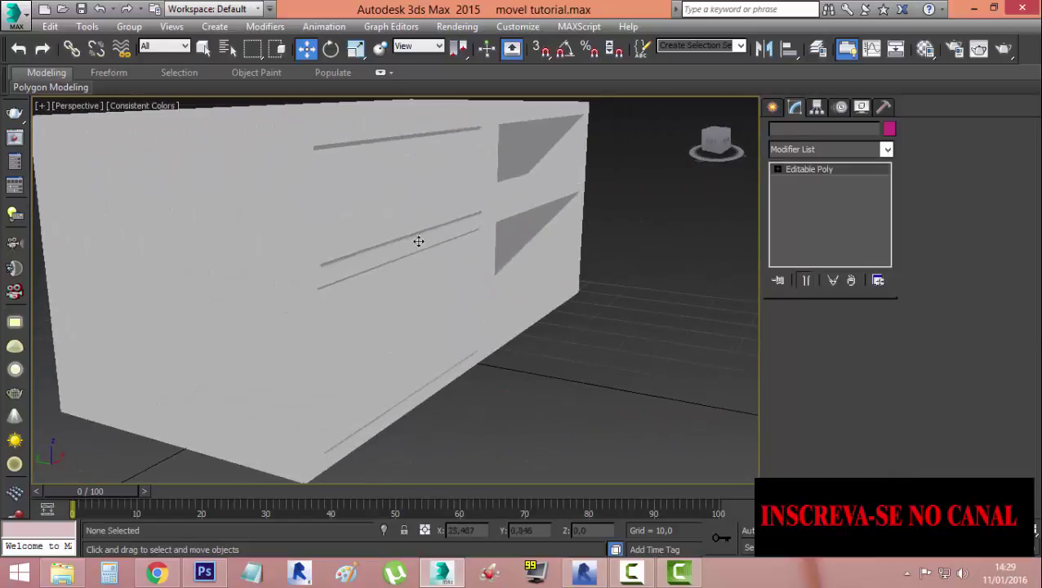
pyautogui.keyDown('ctrl'); pyautogui.click(407, 242); pyautogui.keyUp('ctrl')
pyautogui.moveTo(367, 252); pyautogui.dragTo(360, 248)
pyautogui.click(539, 365)
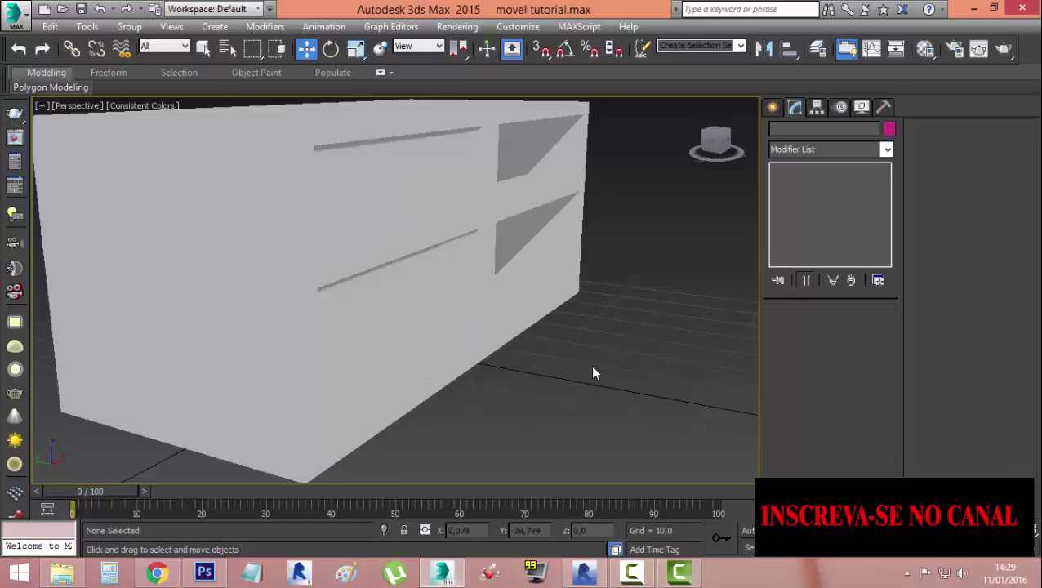
pyautogui.moveTo(593, 373)
pyautogui.keyDown('alt'); pyautogui.mouseDown(button='middle')
pyautogui.moveTo(403, 365)
pyautogui.moveTo(386, 400)
pyautogui.moveTo(441, 400)
pyautogui.moveTo(481, 425)
pyautogui.moveTo(531, 372)
pyautogui.moveTo(526, 421)
pyautogui.moveTo(450, 393)
pyautogui.mouseUp(button='middle'); pyautogui.keyUp('alt')
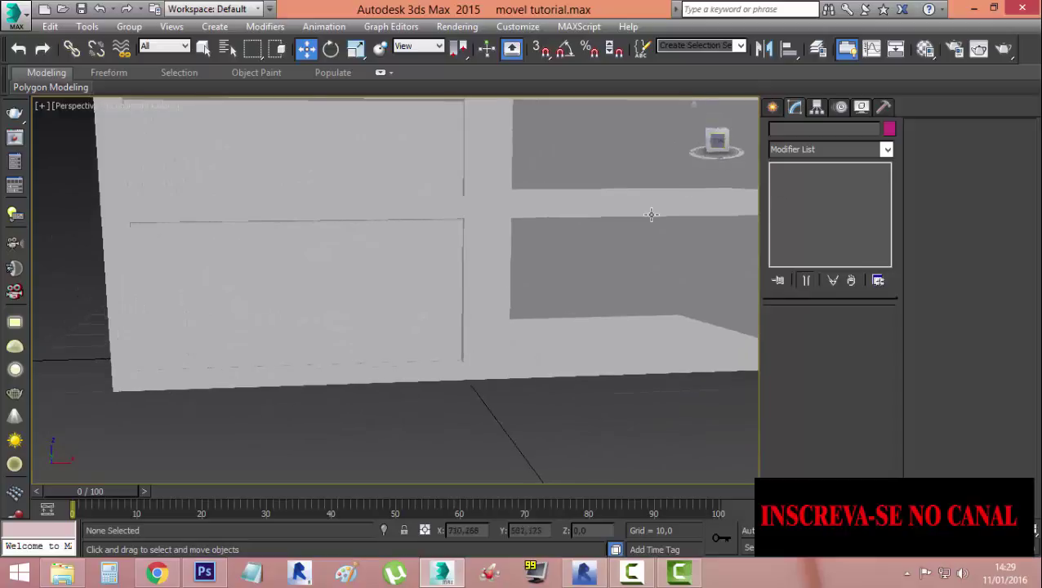
pyautogui.scroll(-2, 574, 249)
pyautogui.scroll(-4, 560, 252)
pyautogui.scroll(-1, 533, 269)
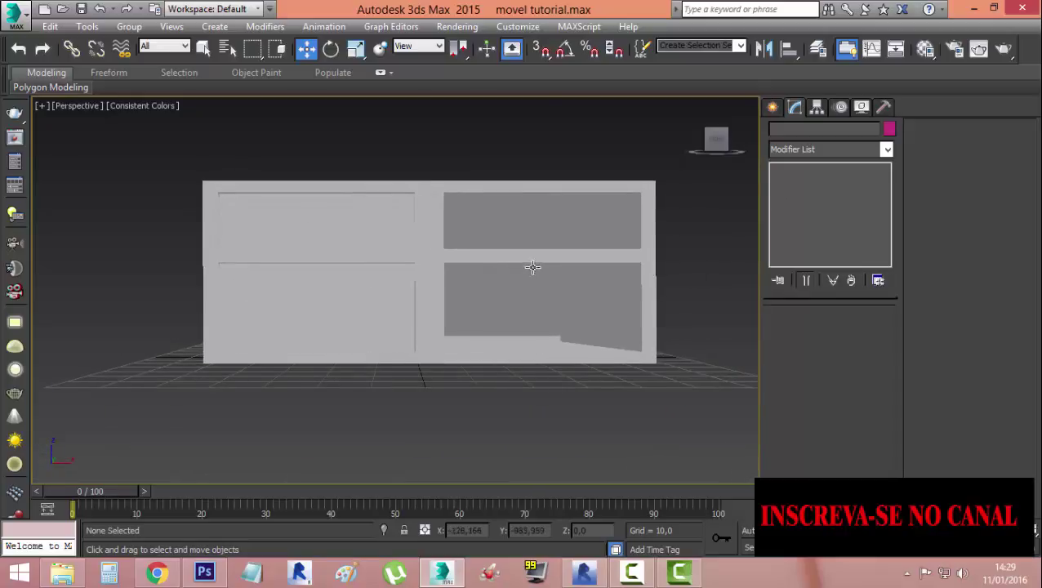
# Shift-drag both left door panels along X to make 1 copy in the right-hand openings
pyautogui.click(303, 228)
pyautogui.keyDown('ctrl'); pyautogui.click(321, 291); pyautogui.keyUp('ctrl')
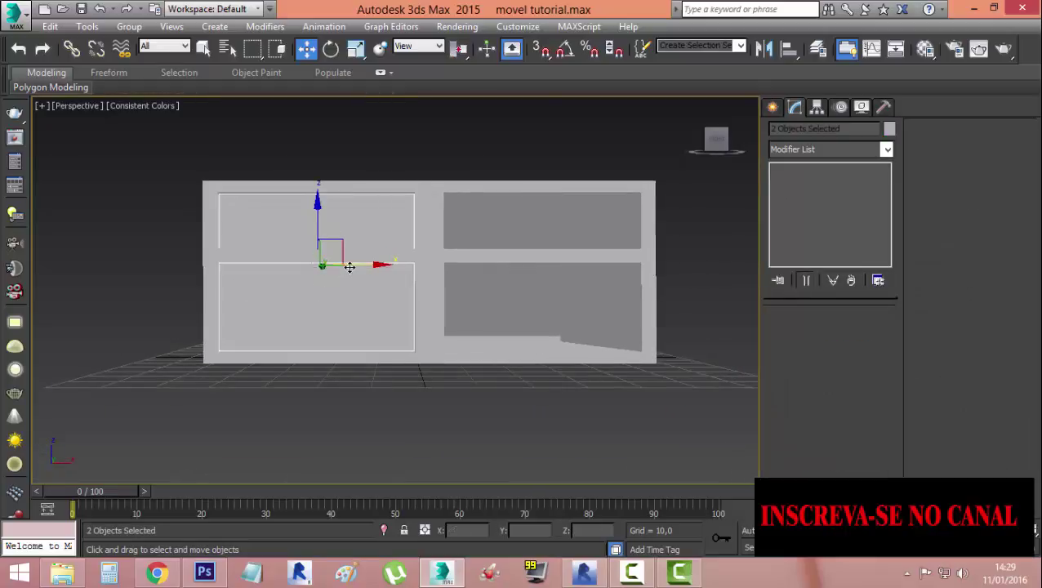
pyautogui.moveTo(349, 267)
pyautogui.mouseDown()
pyautogui.moveTo(588, 272)
pyautogui.moveTo(576, 275)
pyautogui.mouseUp()
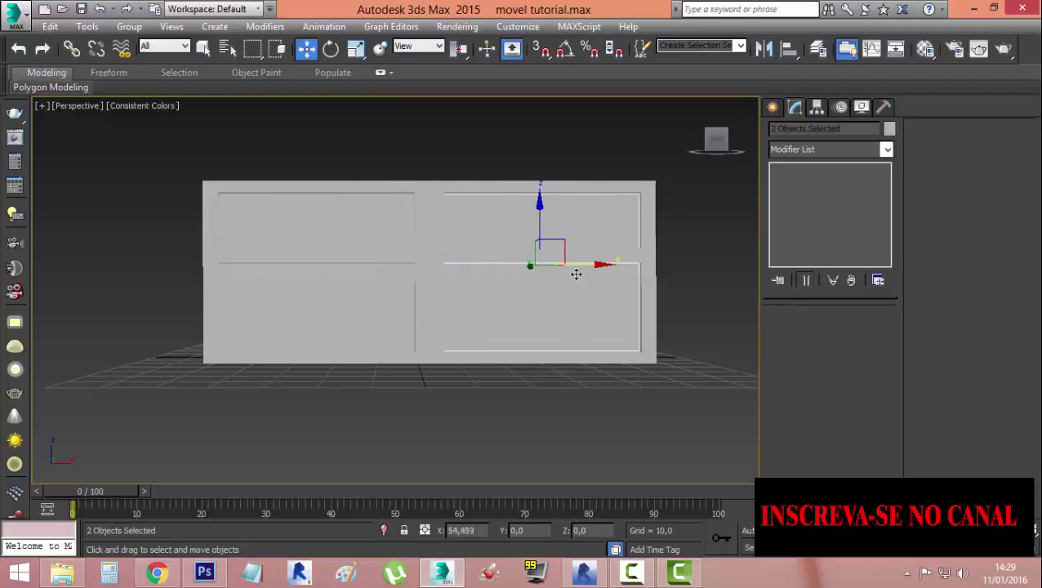
pyautogui.keyDown('shift'); pyautogui.moveTo(575, 274); pyautogui.dragTo(576, 274); pyautogui.keyUp('shift')
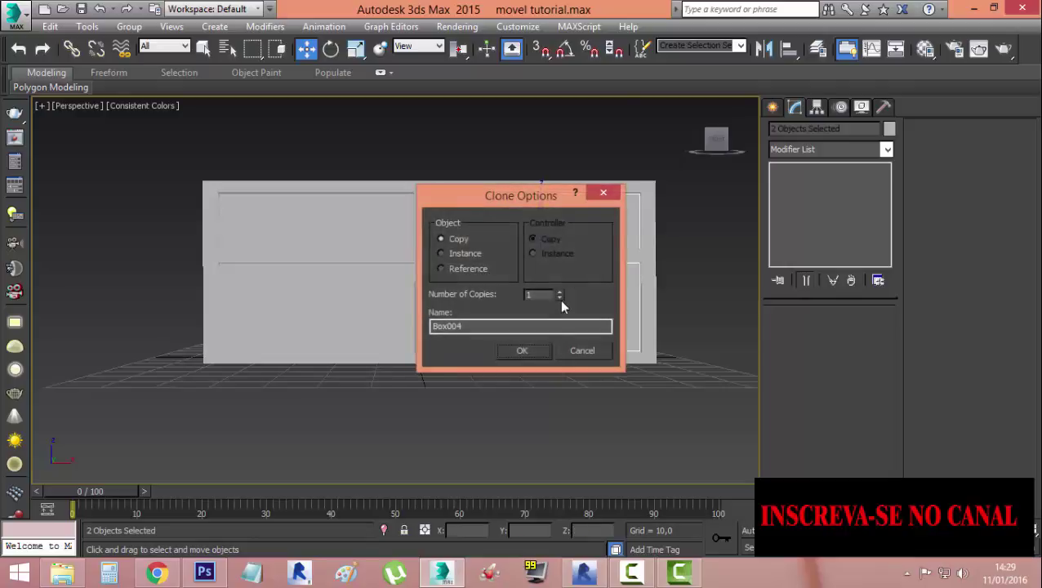
pyautogui.click(522, 350)
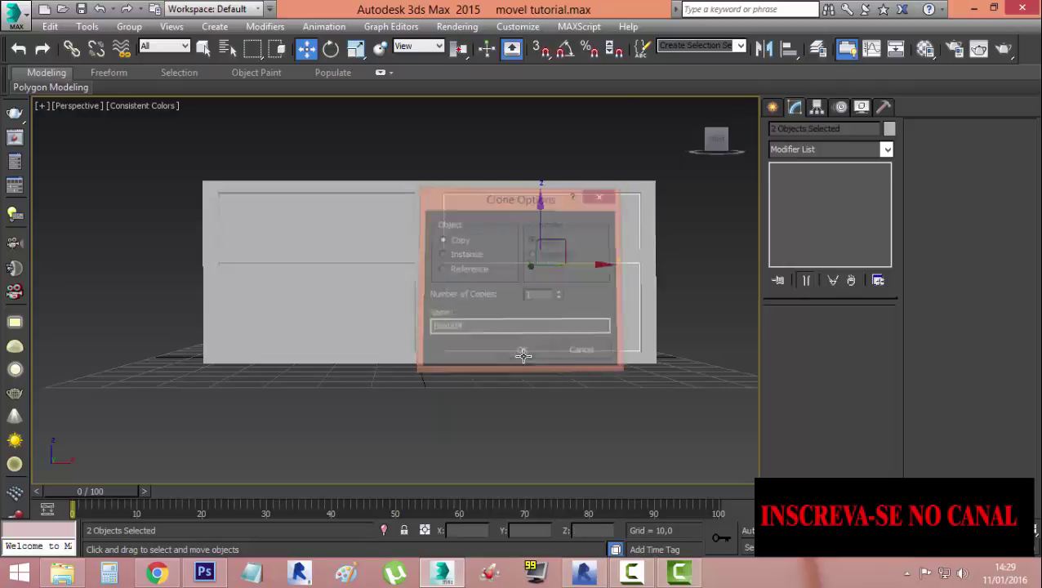
pyautogui.keyDown('alt'); pyautogui.moveTo(346, 236); pyautogui.dragTo(403, 279, button='middle'); pyautogui.keyUp('alt')
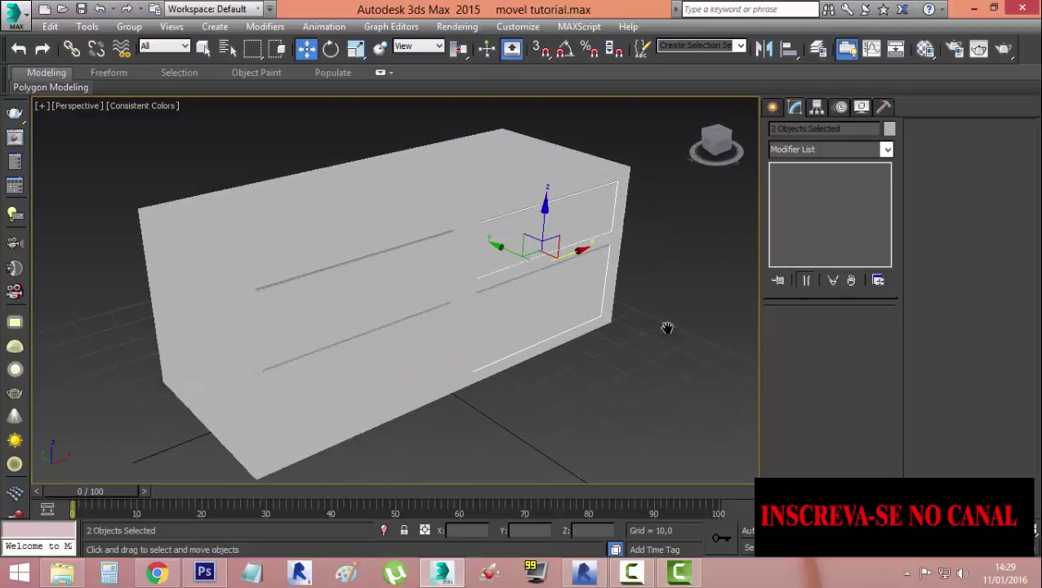
pyautogui.keyDown('alt'); pyautogui.moveTo(664, 326); pyautogui.dragTo(617, 246, button='middle'); pyautogui.keyUp('alt')
pyautogui.click(617, 245)
pyautogui.moveTo(510, 278)
pyautogui.keyDown('alt'); pyautogui.mouseDown(button='middle')
pyautogui.moveTo(561, 238)
pyautogui.moveTo(514, 276)
pyautogui.moveTo(359, 249)
pyautogui.moveTo(332, 263)
pyautogui.moveTo(431, 291)
pyautogui.moveTo(525, 245)
pyautogui.moveTo(449, 295)
pyautogui.moveTo(474, 260)
pyautogui.mouseUp(button='middle'); pyautogui.keyUp('alt')
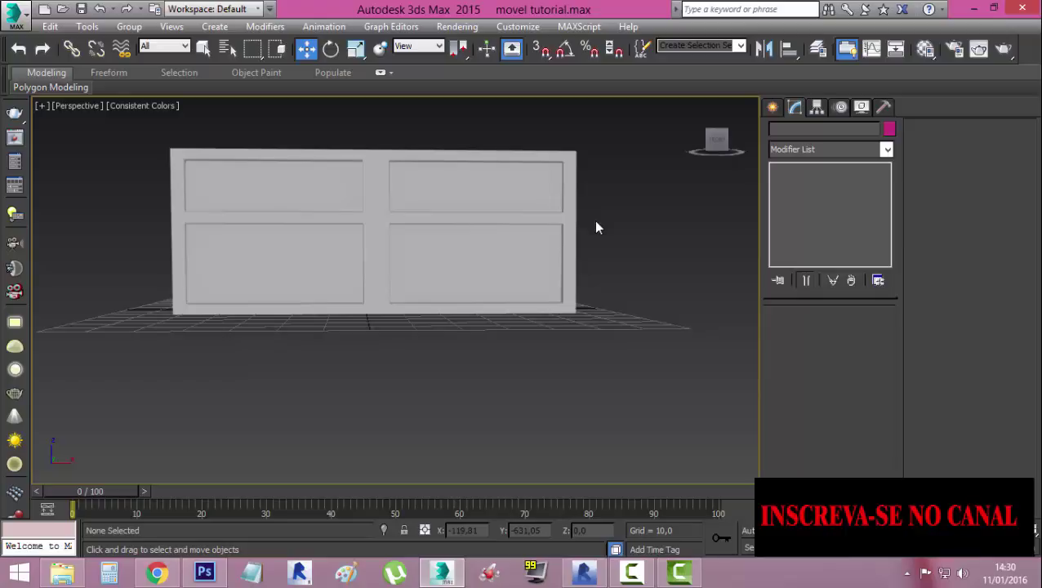
pyautogui.moveTo(593, 228)
pyautogui.keyDown('alt'); pyautogui.mouseDown(button='middle')
pyautogui.moveTo(636, 274)
pyautogui.moveTo(656, 253)
pyautogui.mouseUp(button='middle'); pyautogui.keyUp('alt')
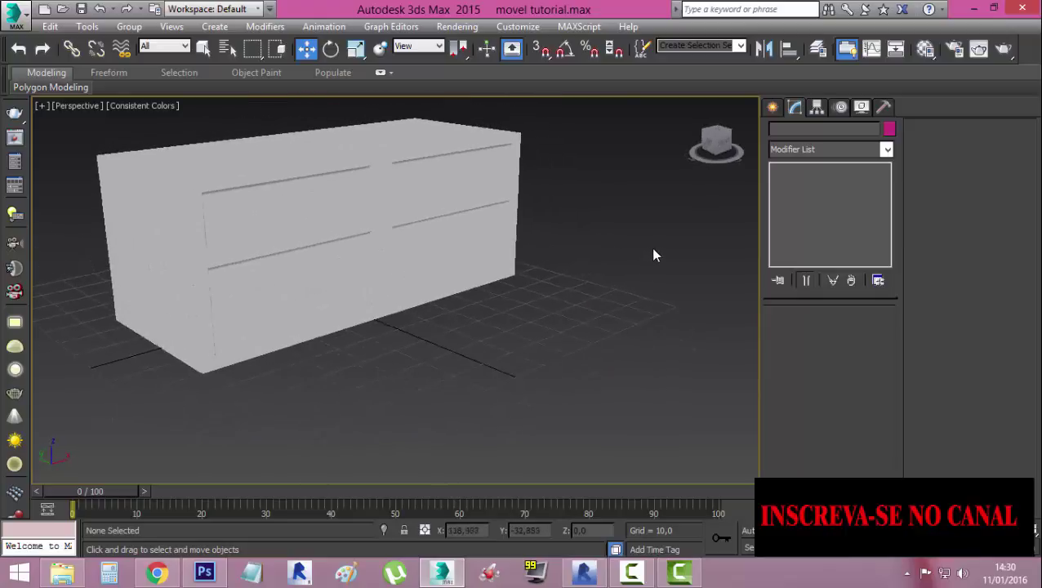
pyautogui.moveTo(572, 260)
pyautogui.mouseDown(button='middle')
pyautogui.moveTo(635, 294)
pyautogui.moveTo(630, 281)
pyautogui.mouseUp(button='middle')
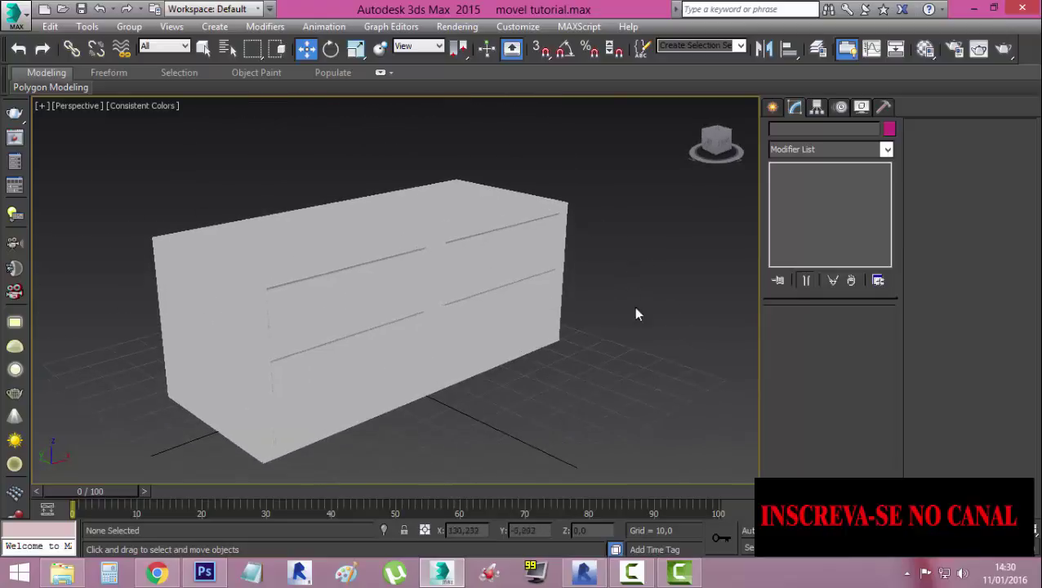